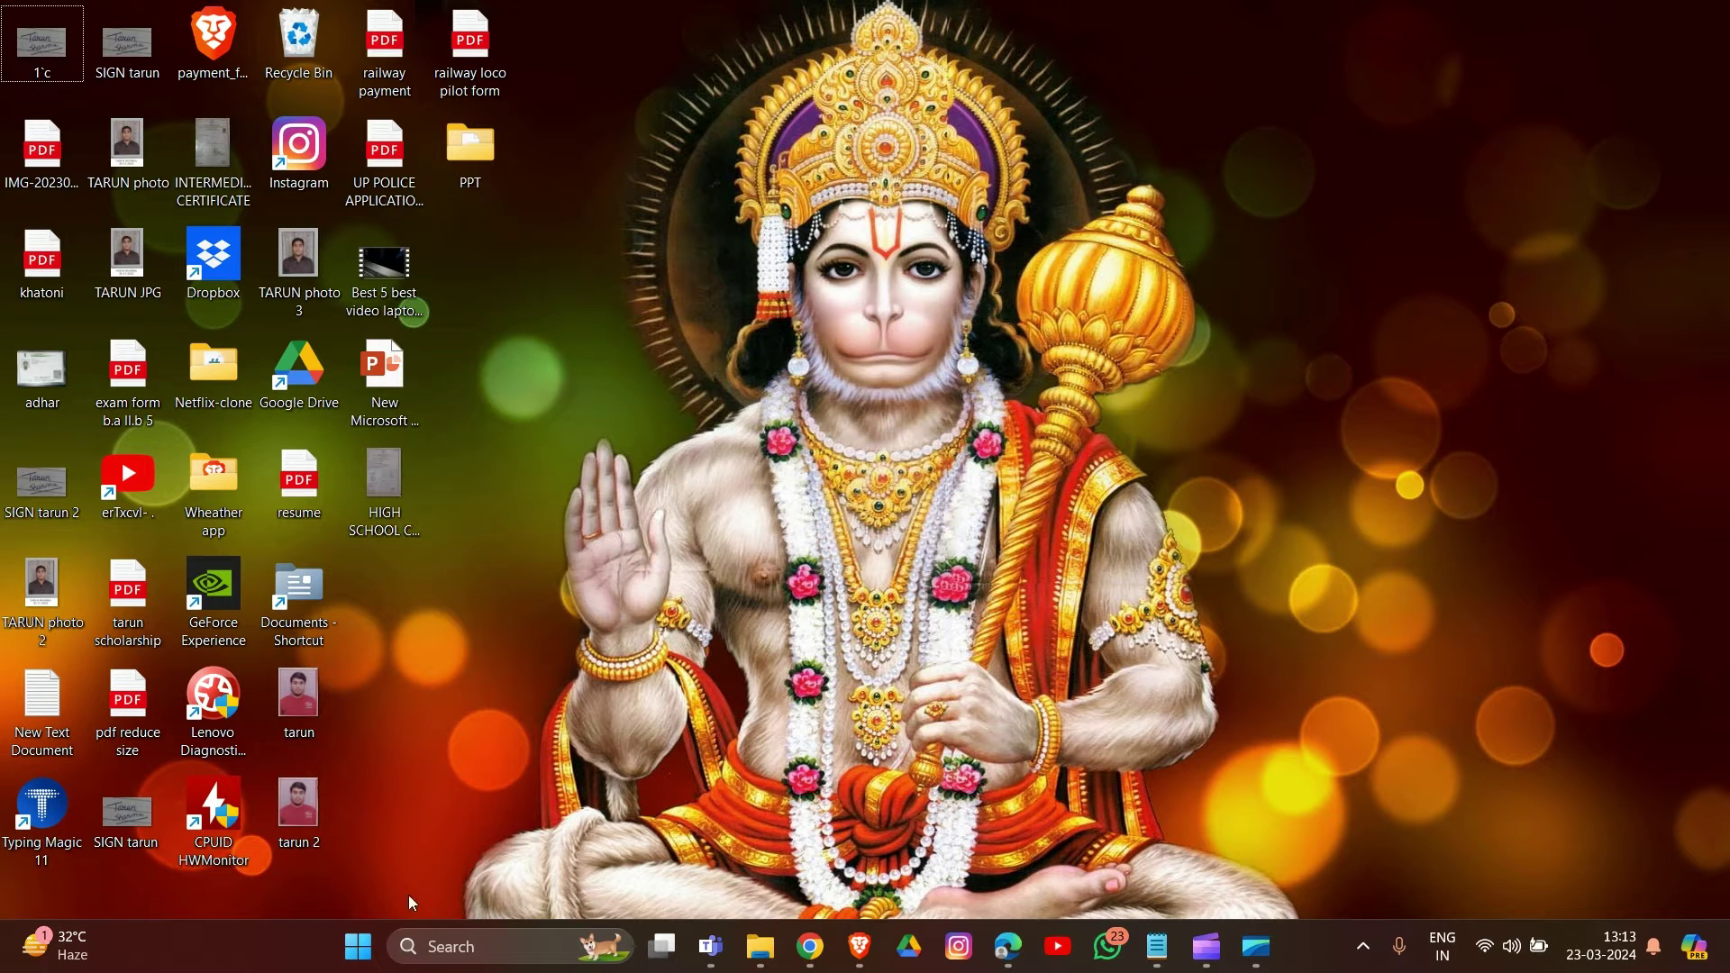
- Search Windows for Command Prompt and run it as administrator
click(457, 958)
text(com)
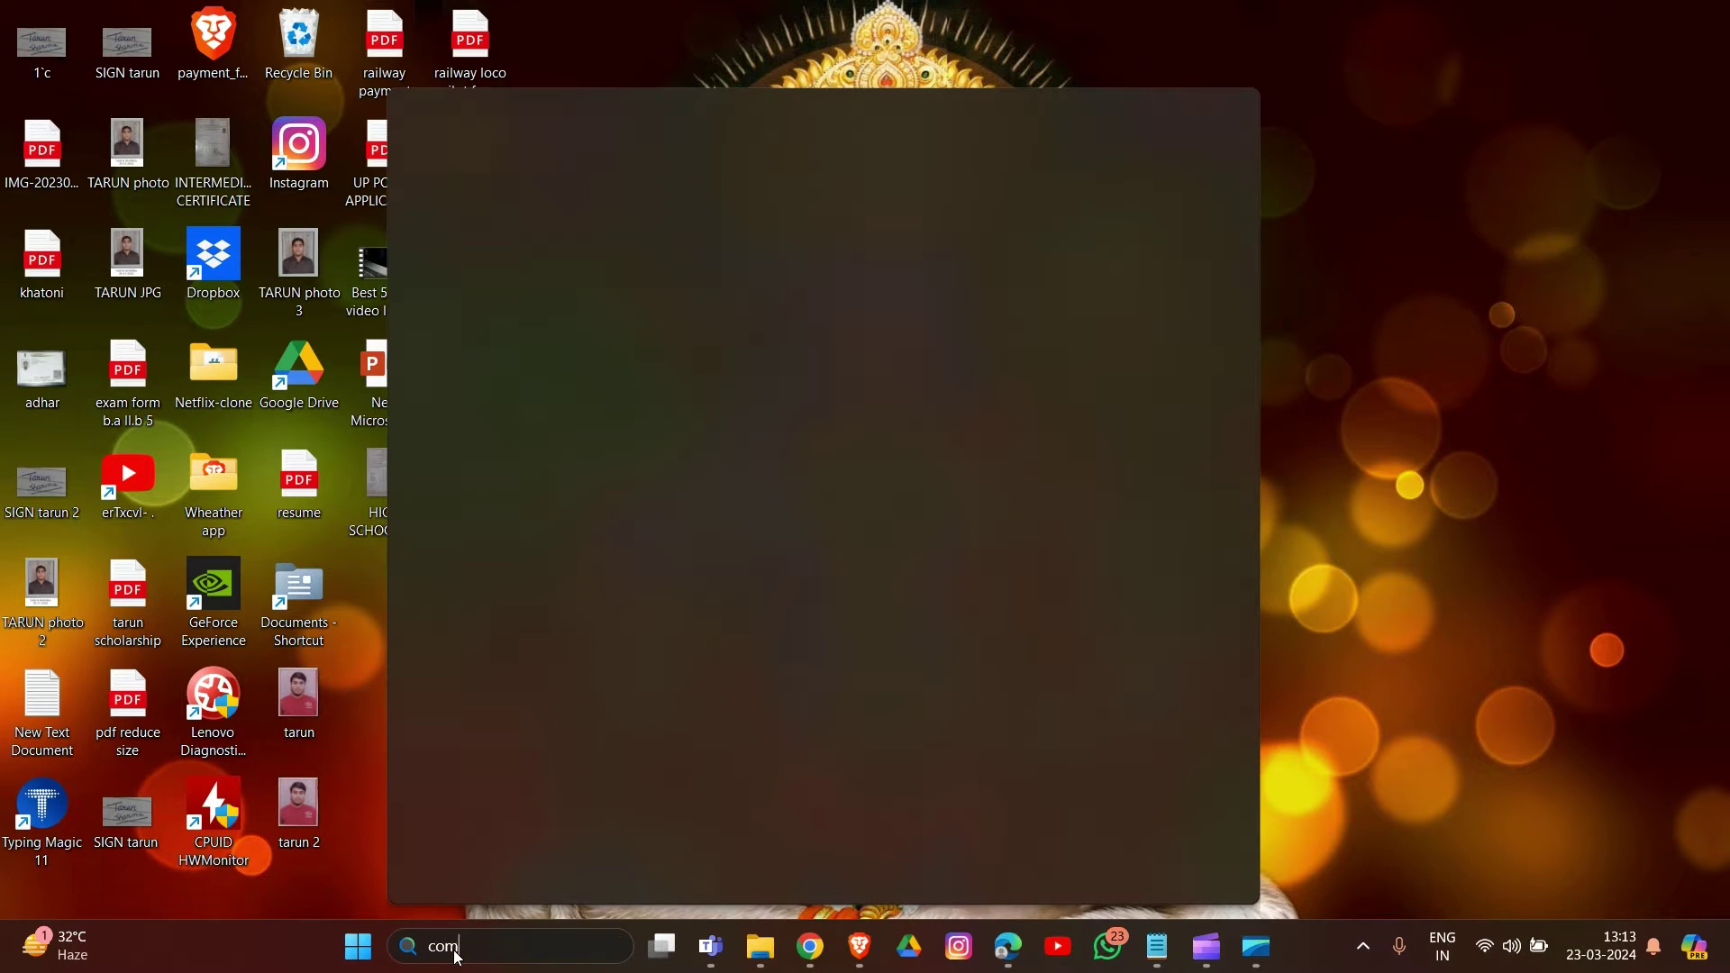
text(mand prompt)
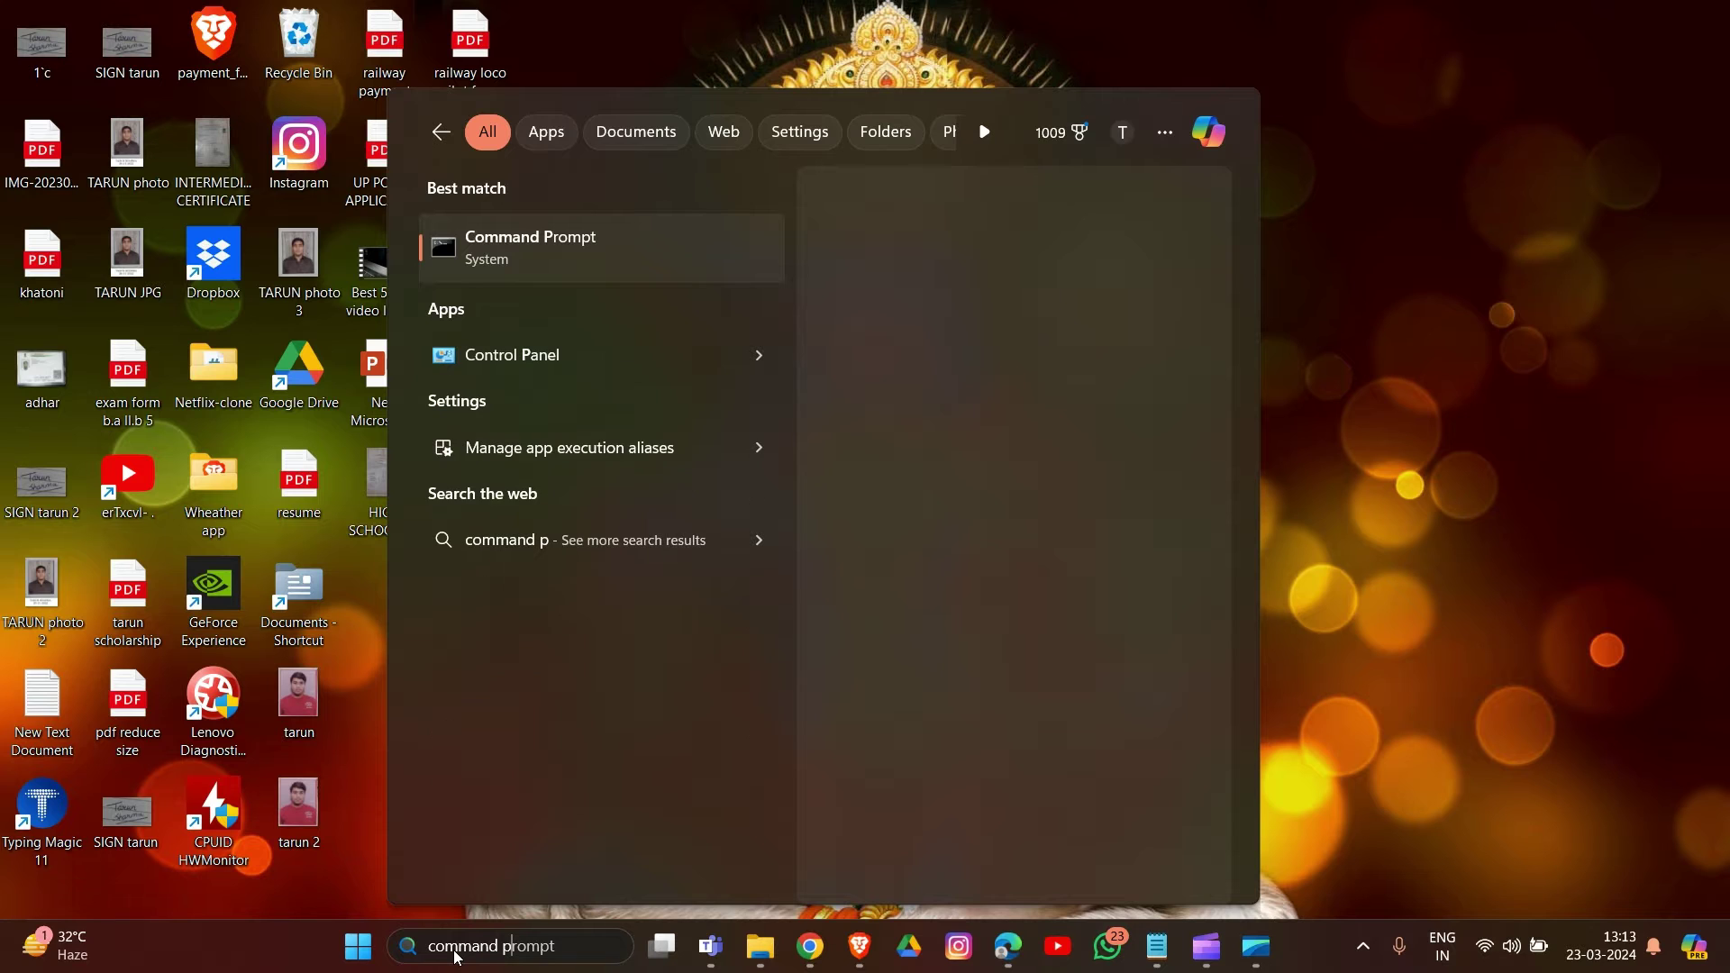
right_click(568, 256)
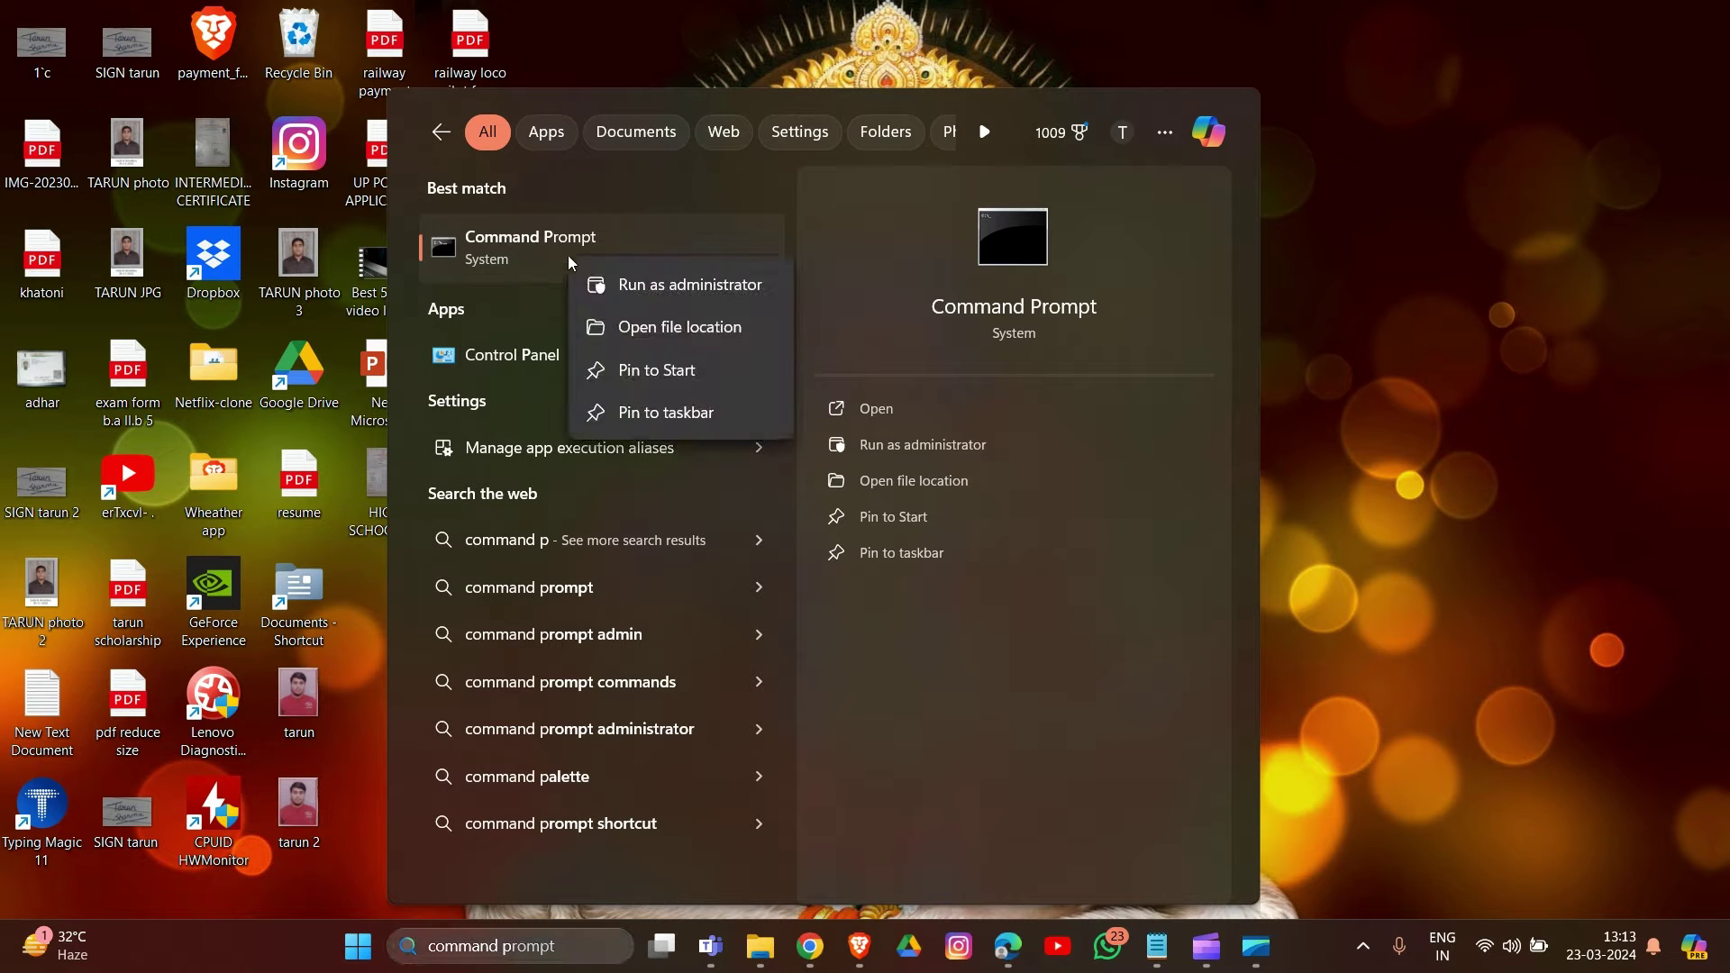
click(612, 287)
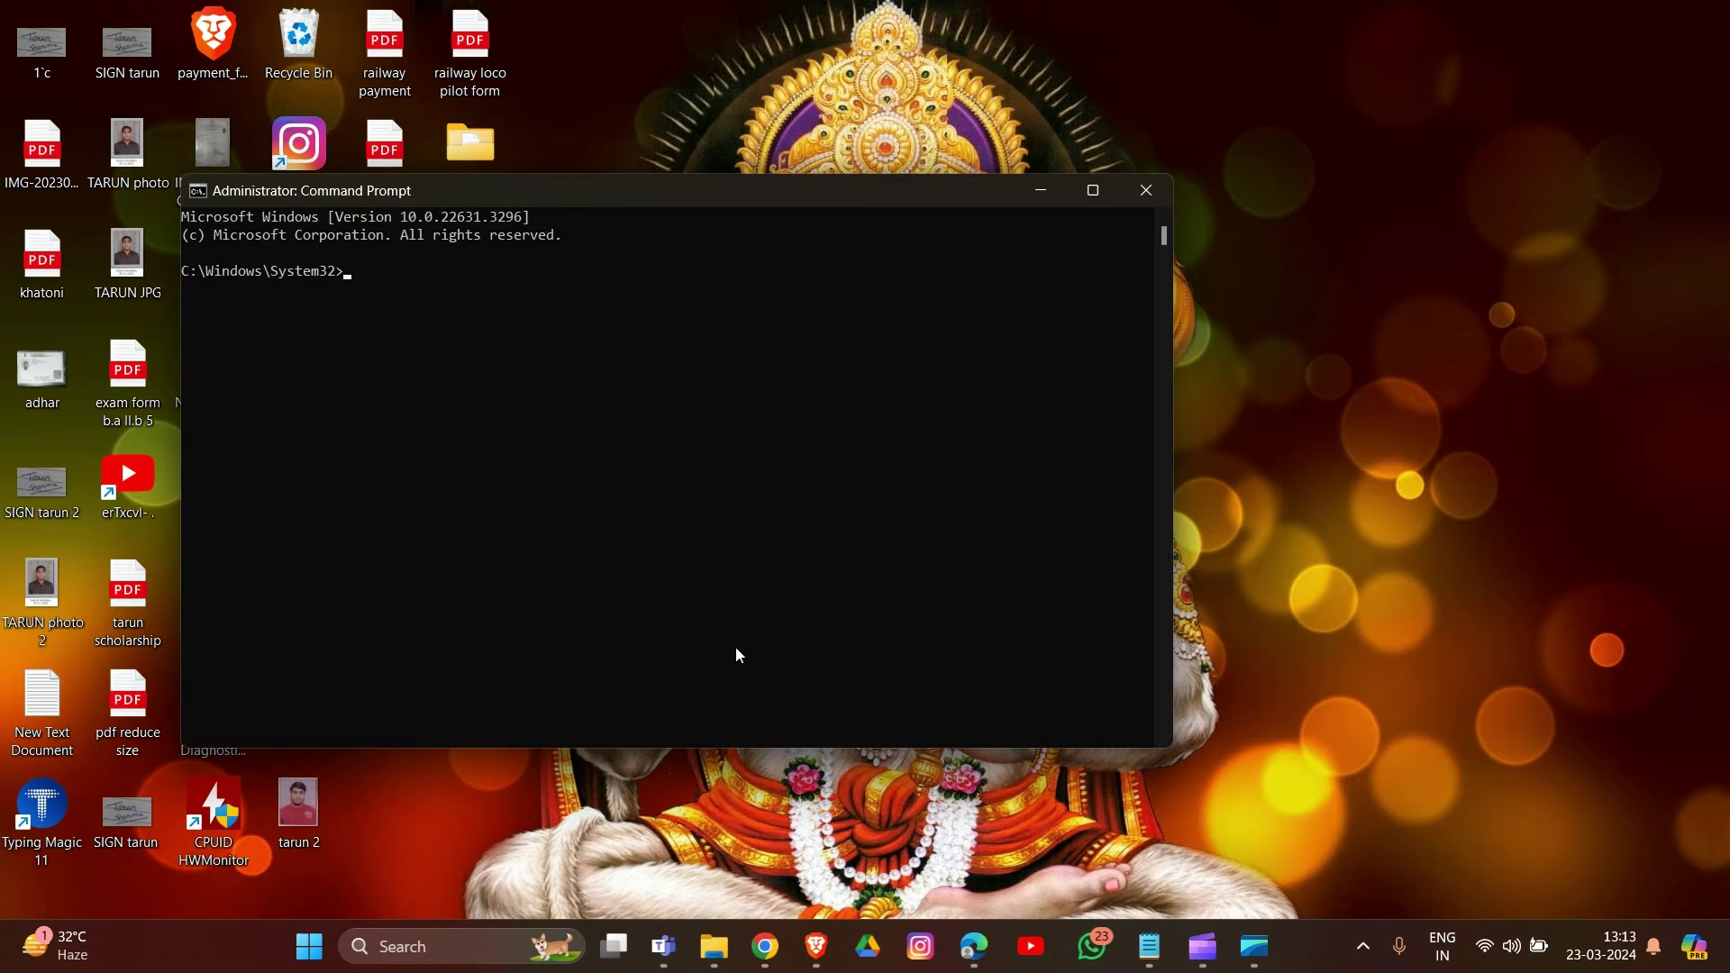
- Run the command "netsh winsock reset" to reset the Winsock catalog, and close the Command Prompt window
text(ne)
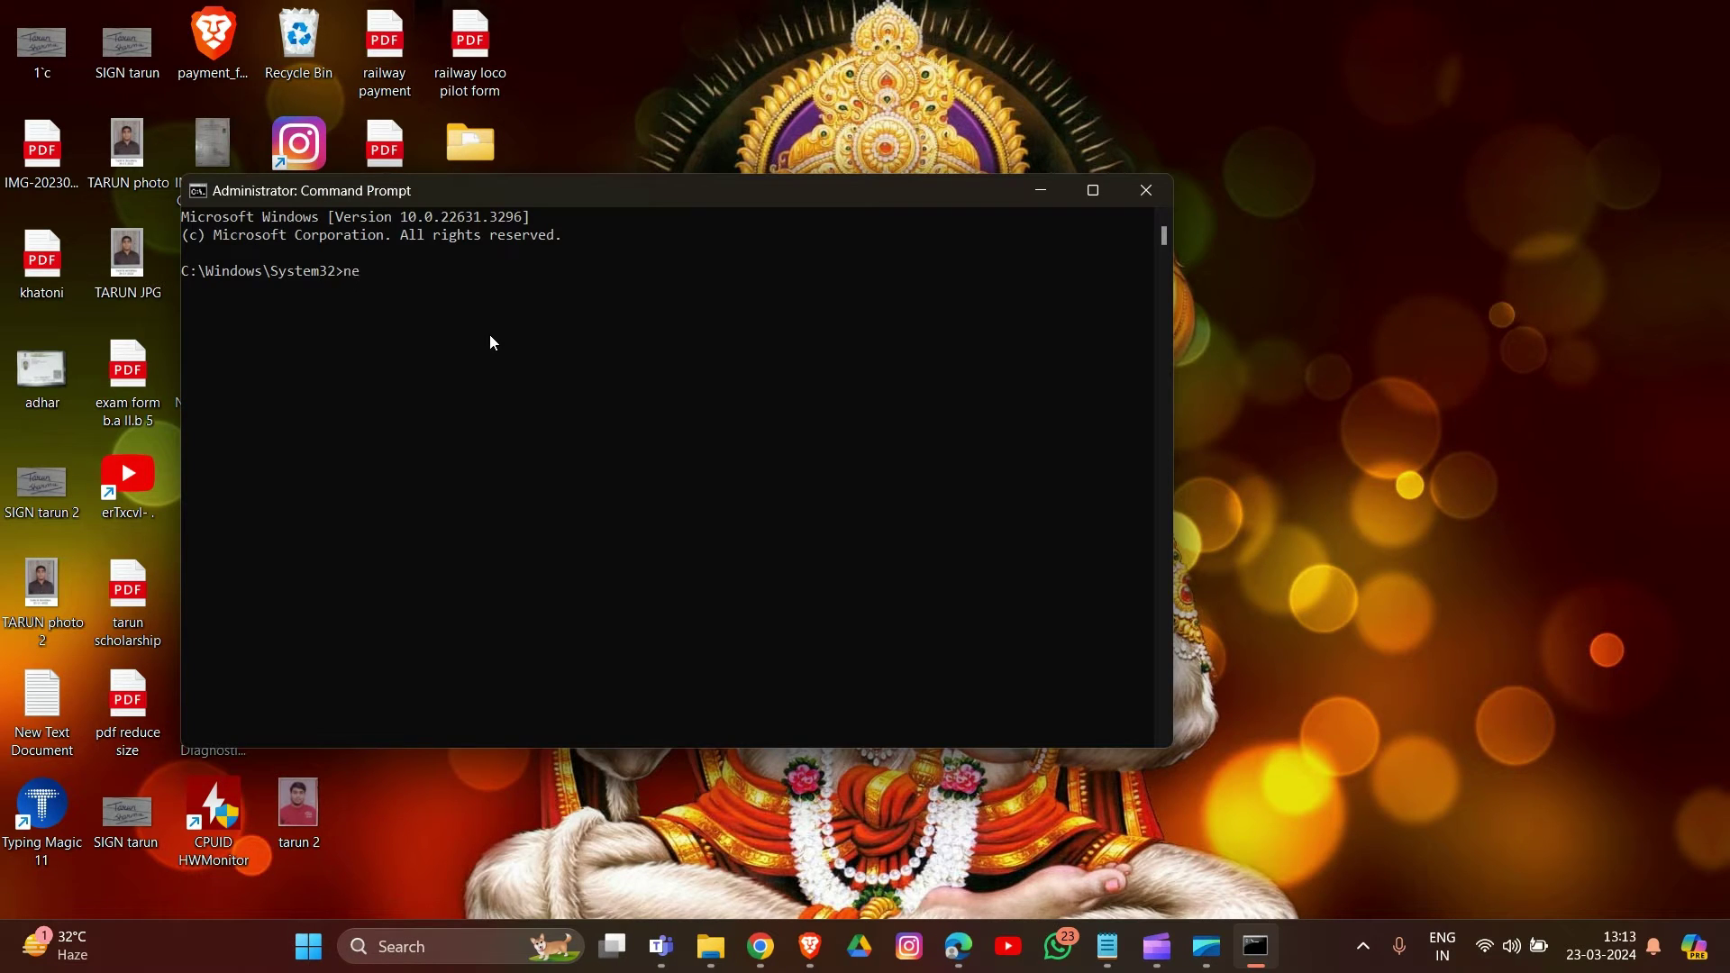
text(tsh)
key(BackSpace)
key(BackSpace)
key(BackSpace)
key(BackSpace)
text(netsh winsock reset)
key(Return)
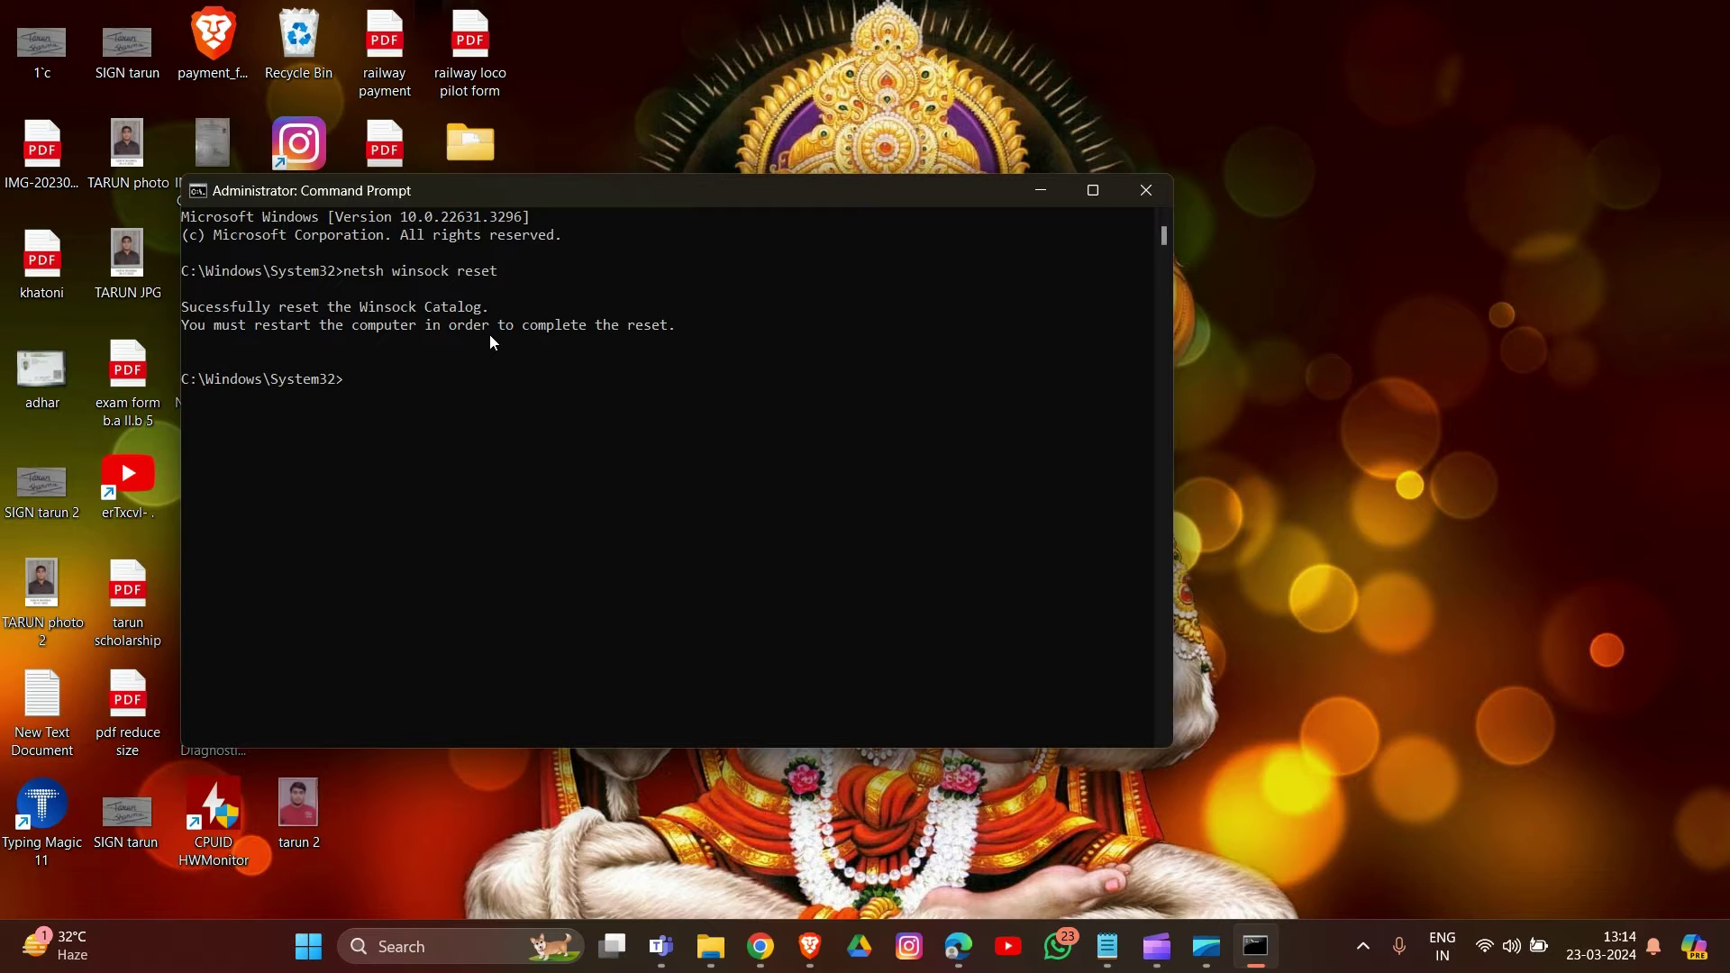
key(Return)
click(1146, 196)
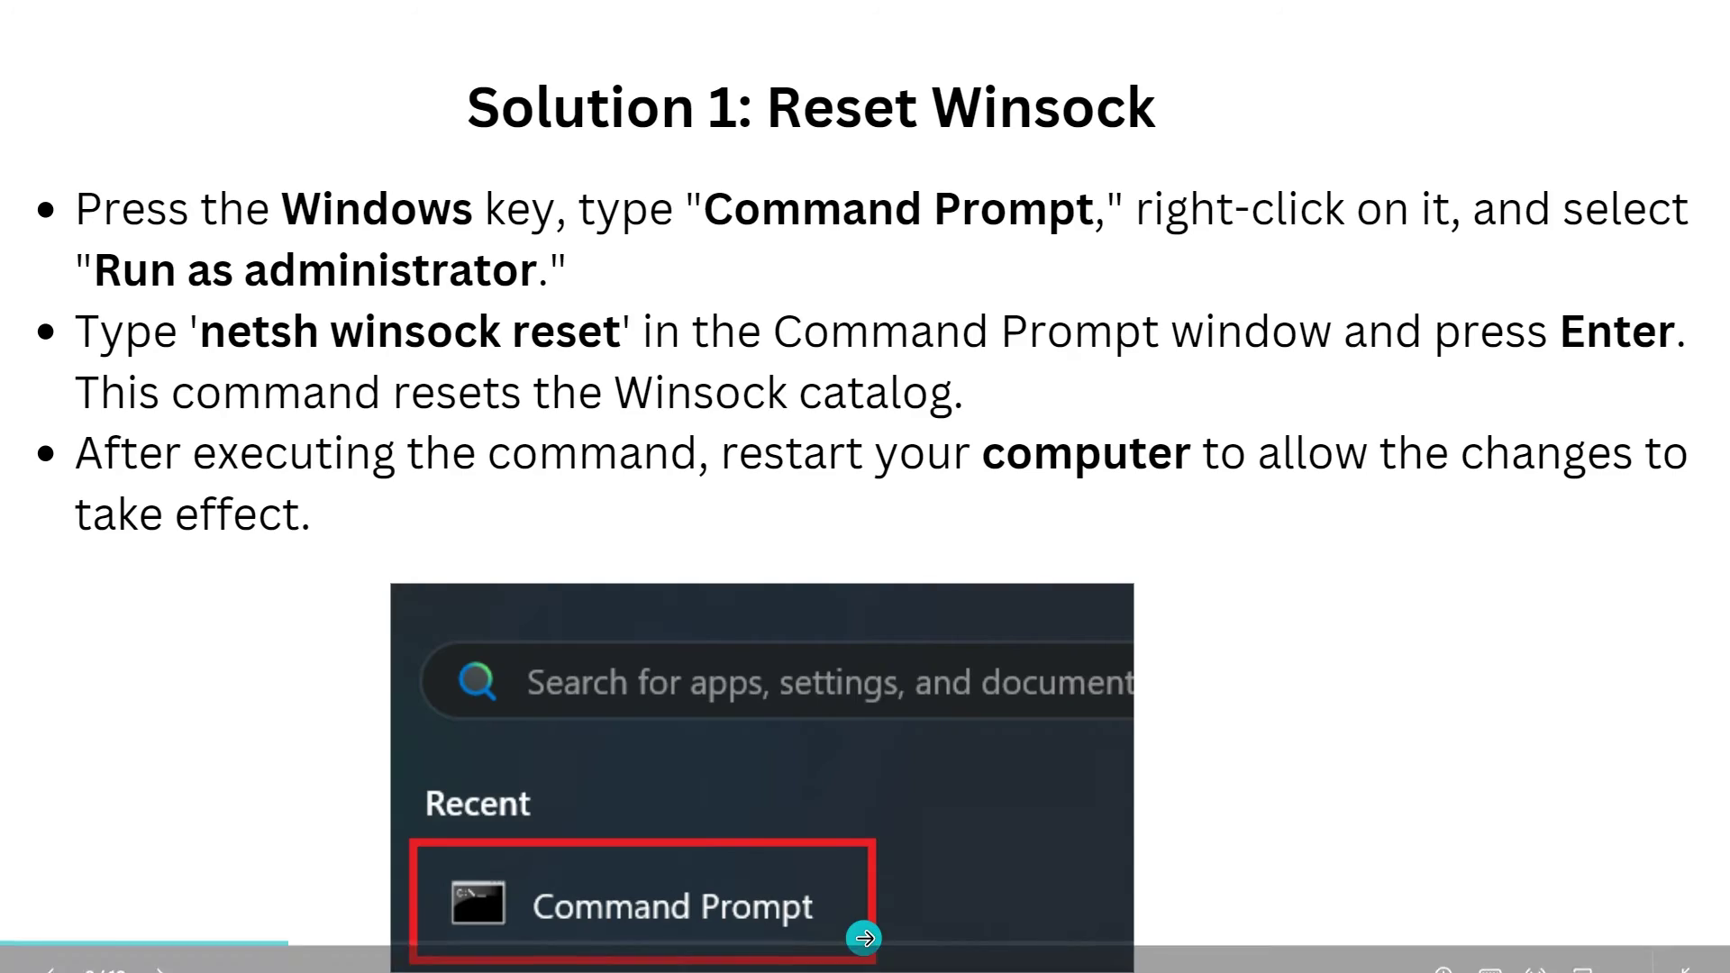
click(865, 938)
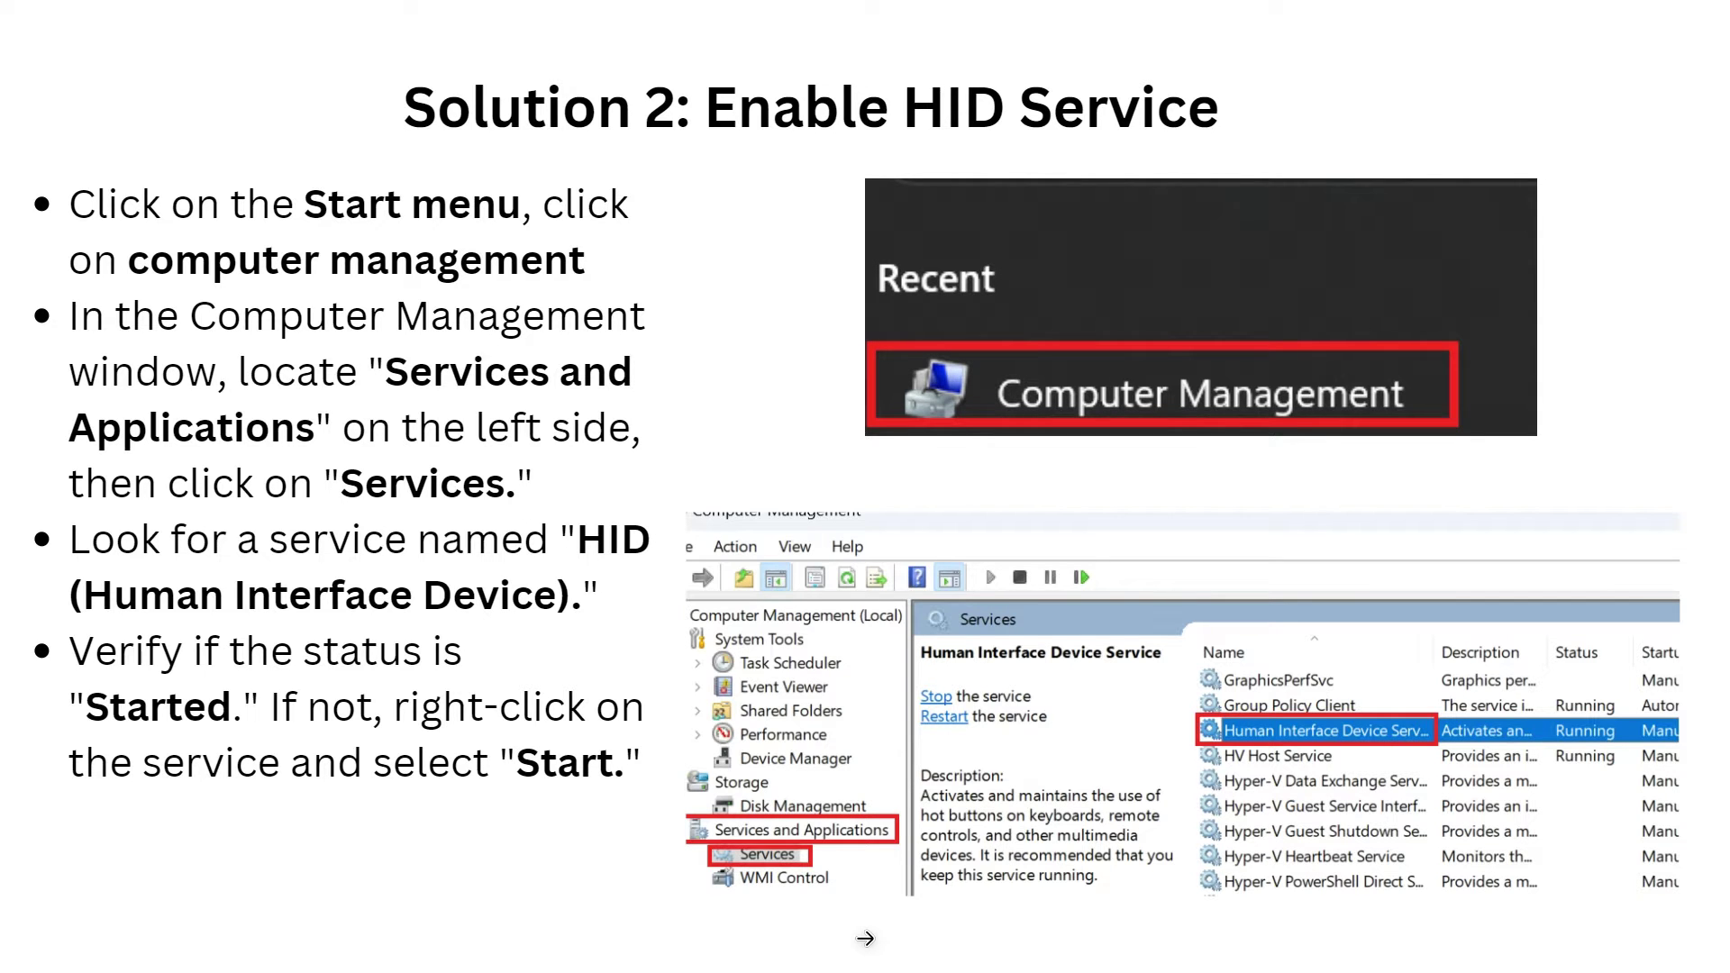
key(super+d)
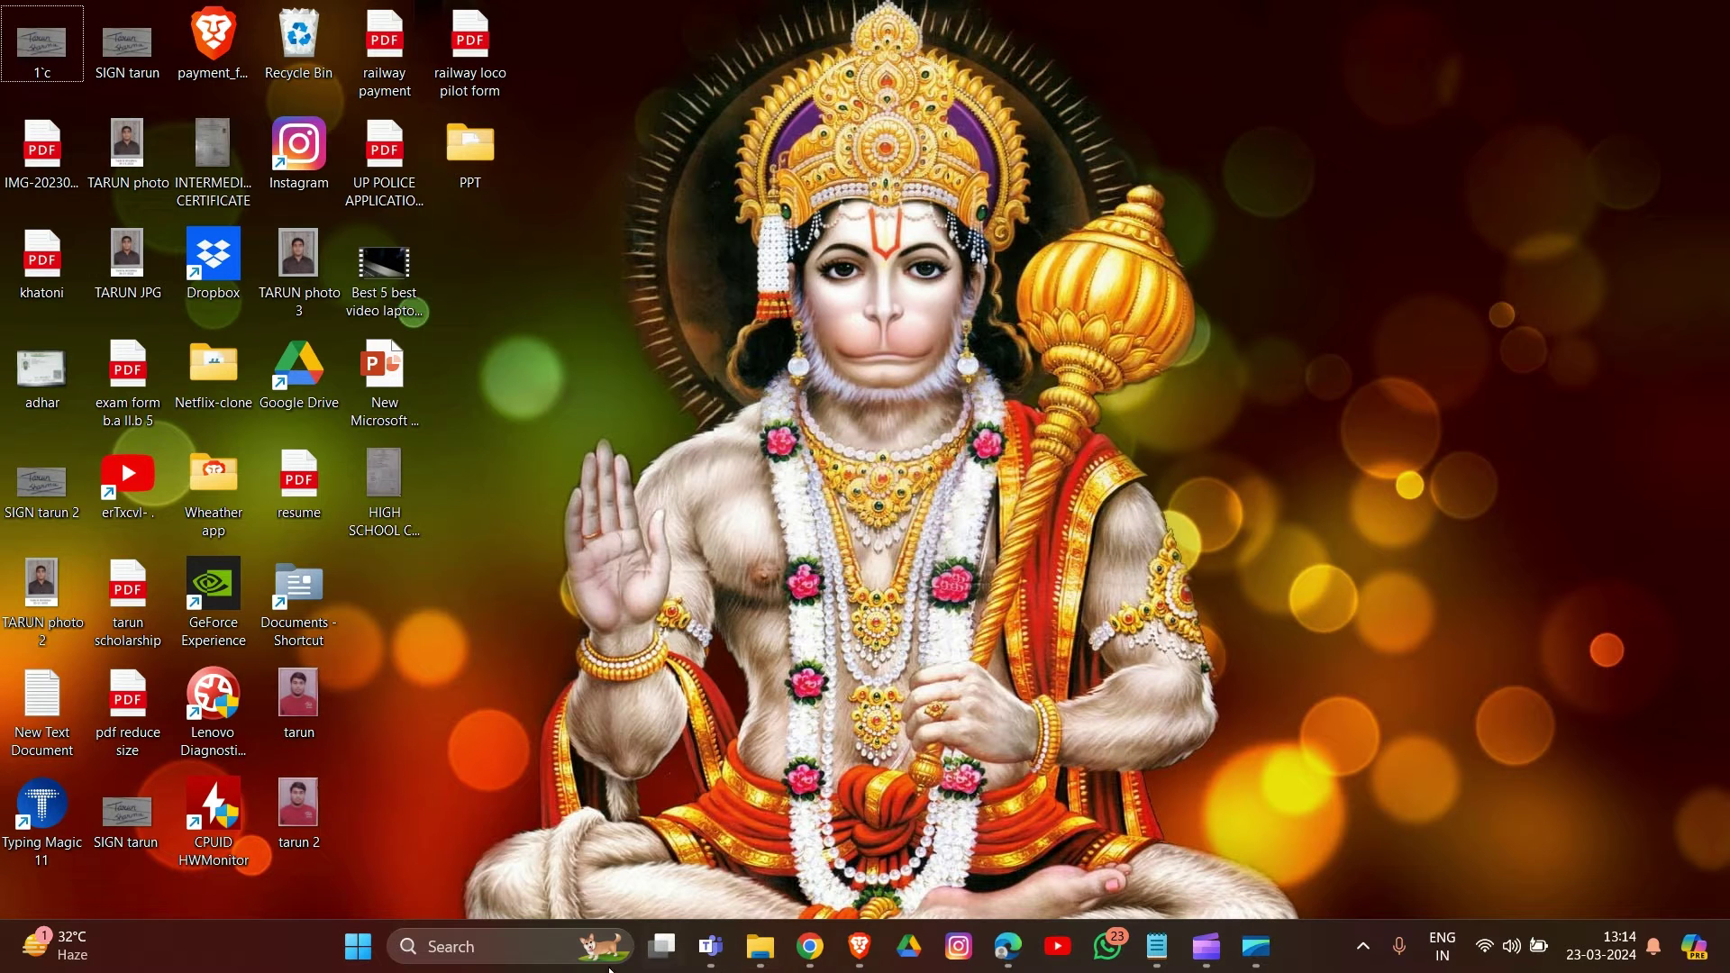
click(435, 963)
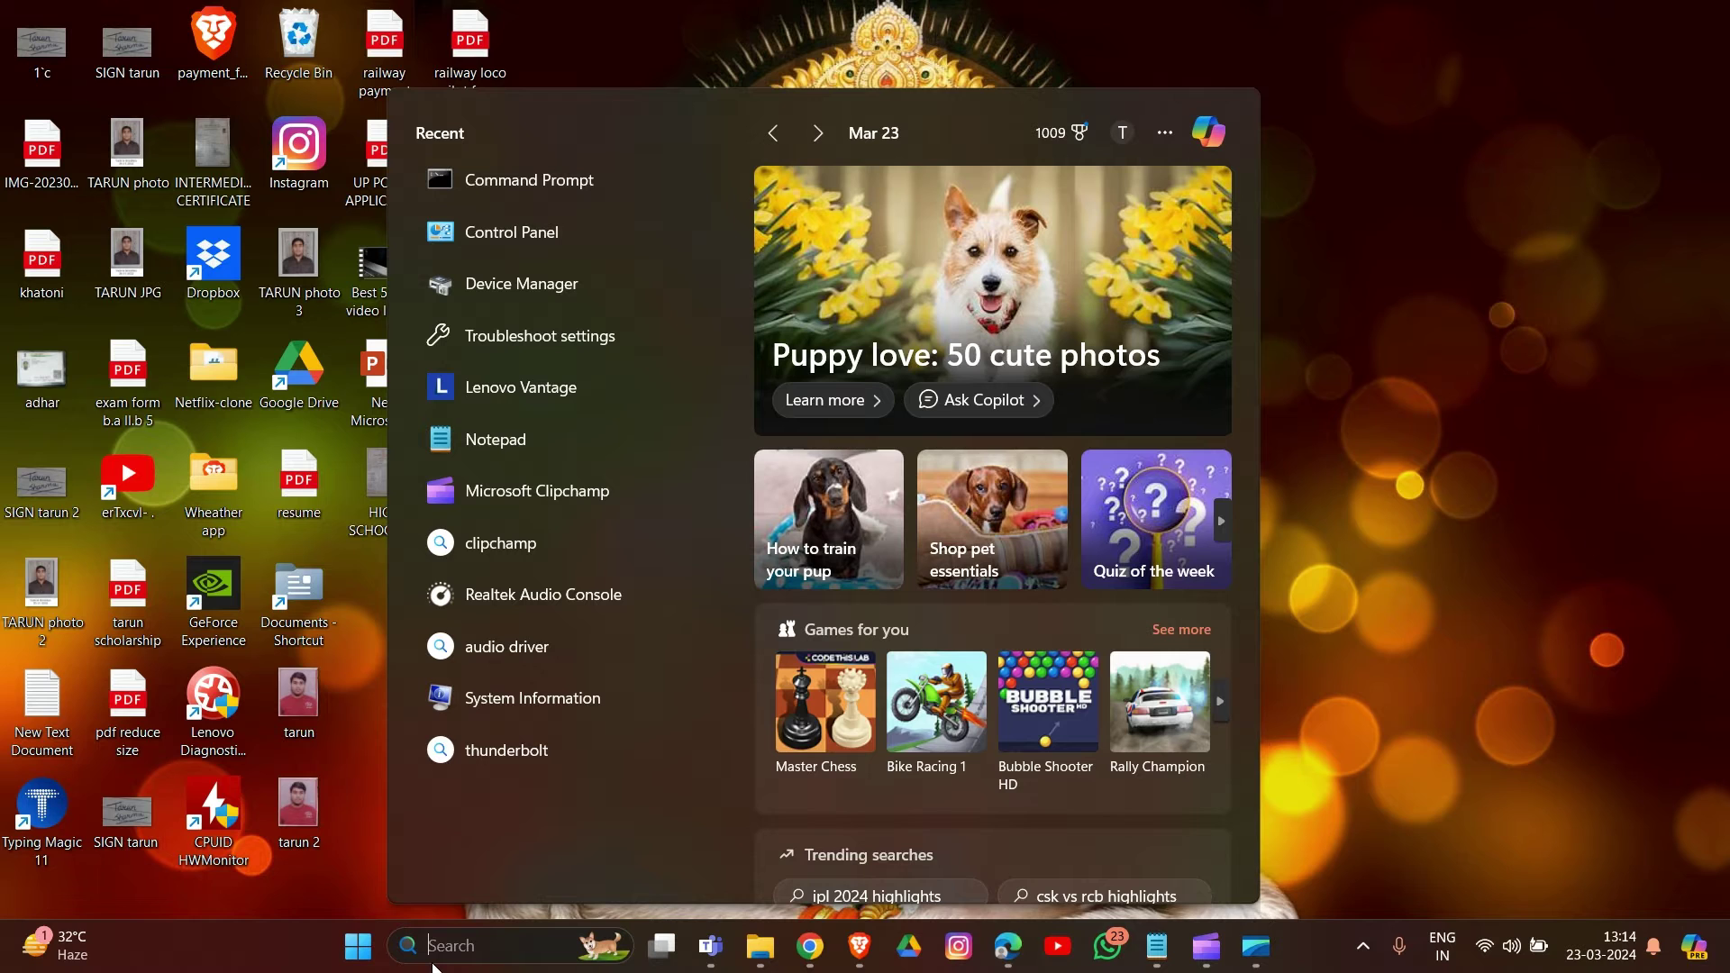
text(com)
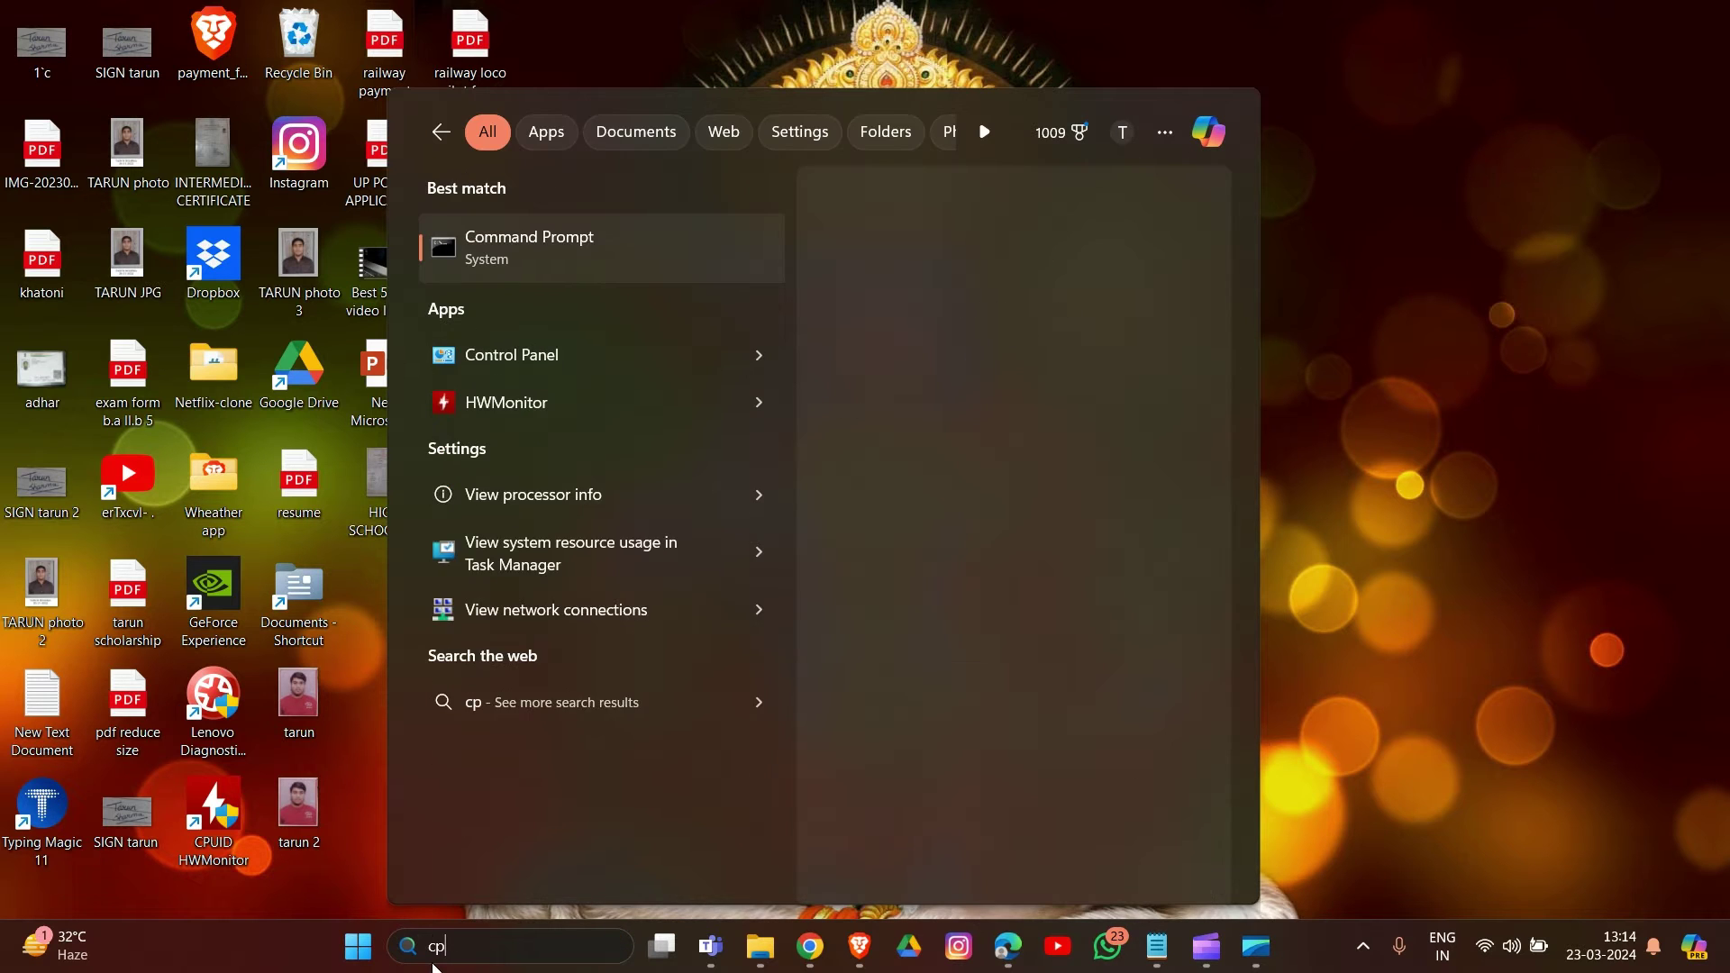
text(poutweer)
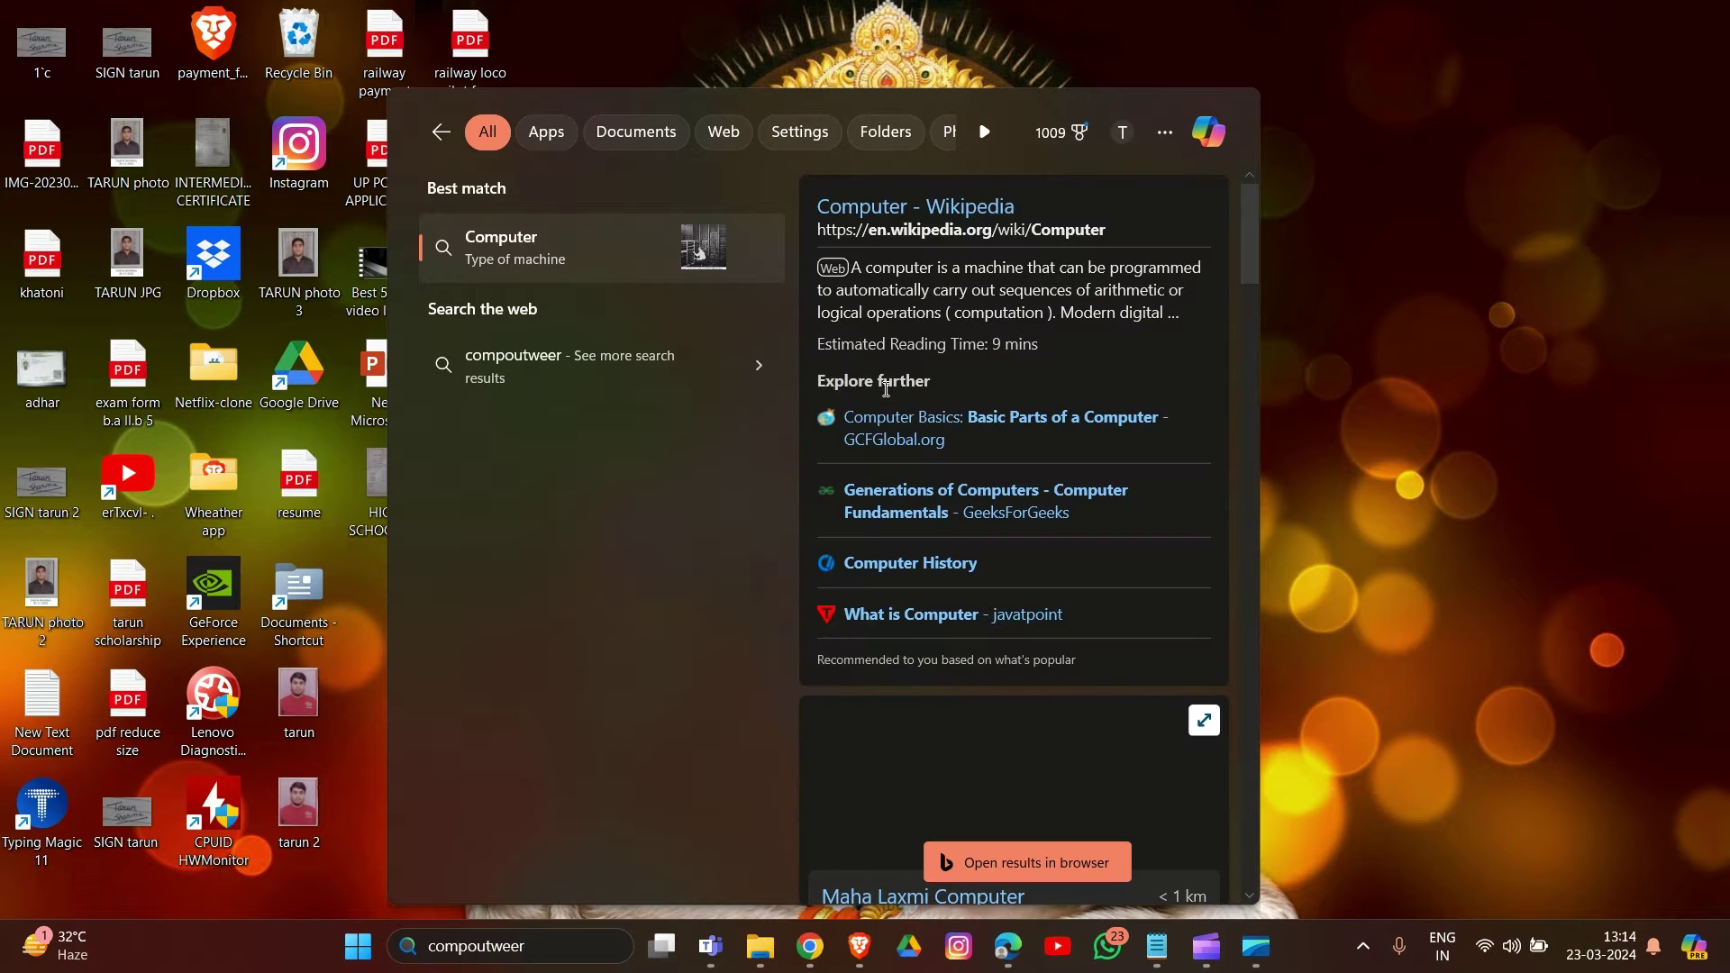
key(BackSpace)
key(BackSpace)
key(BackSpace)
key(BackSpace)
key(BackSpace)
key(BackSpace)
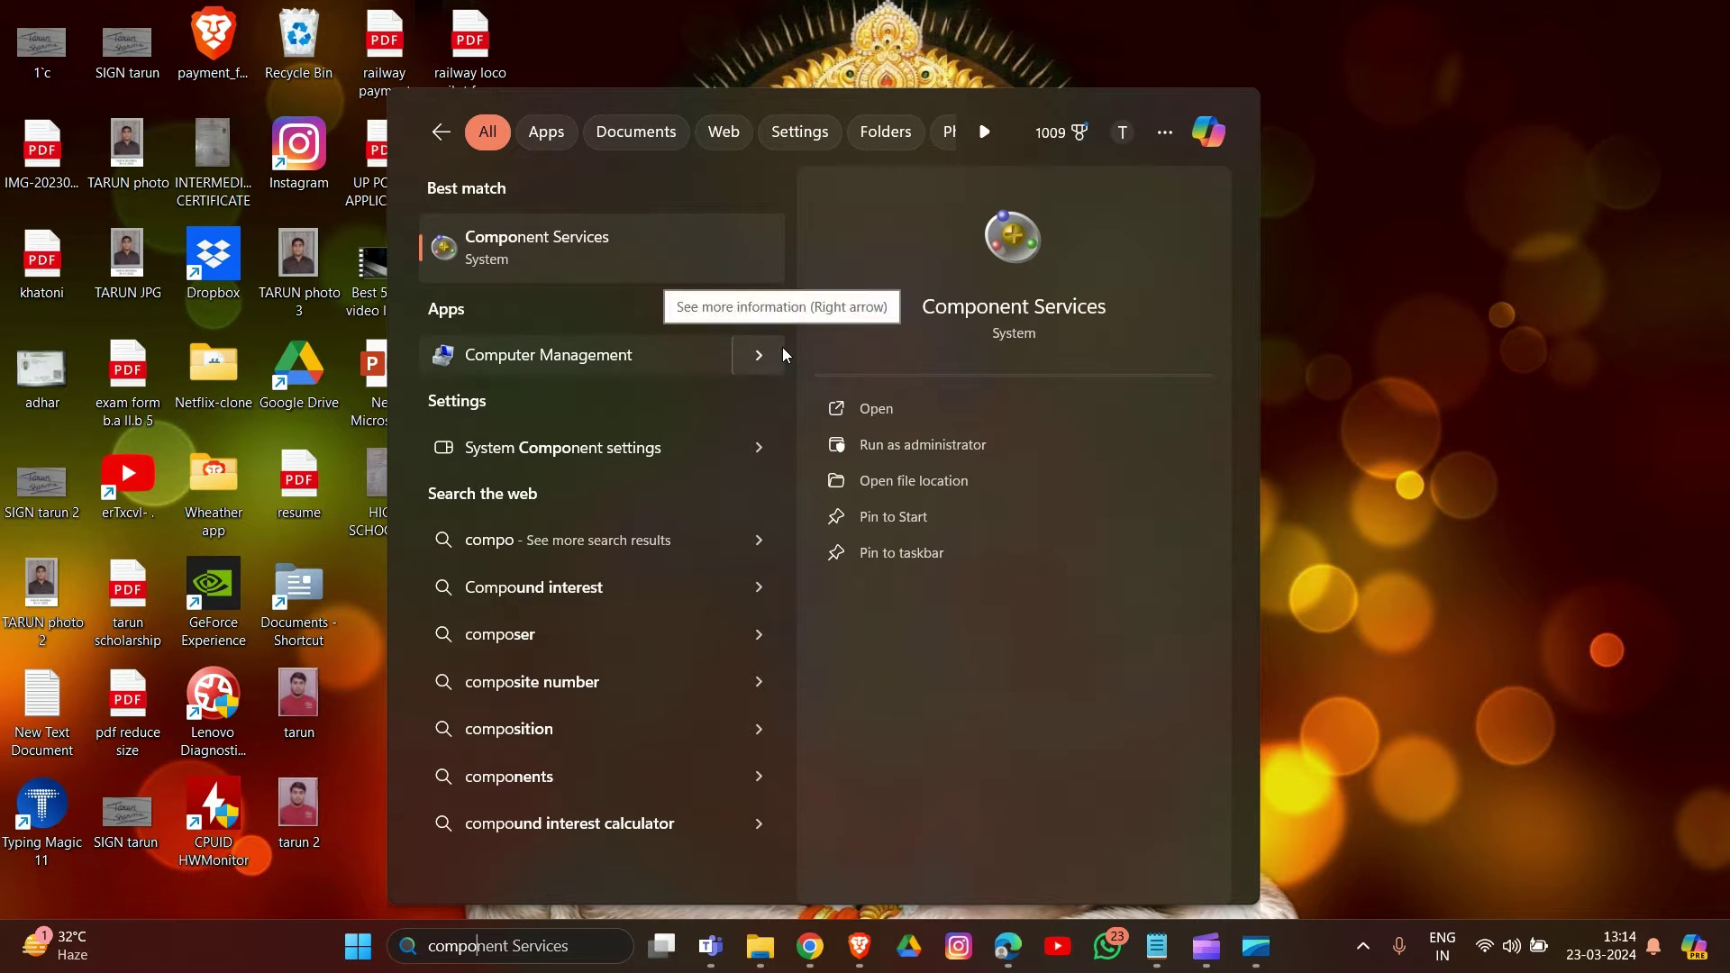
key(BackSpace)
text(uter Management)
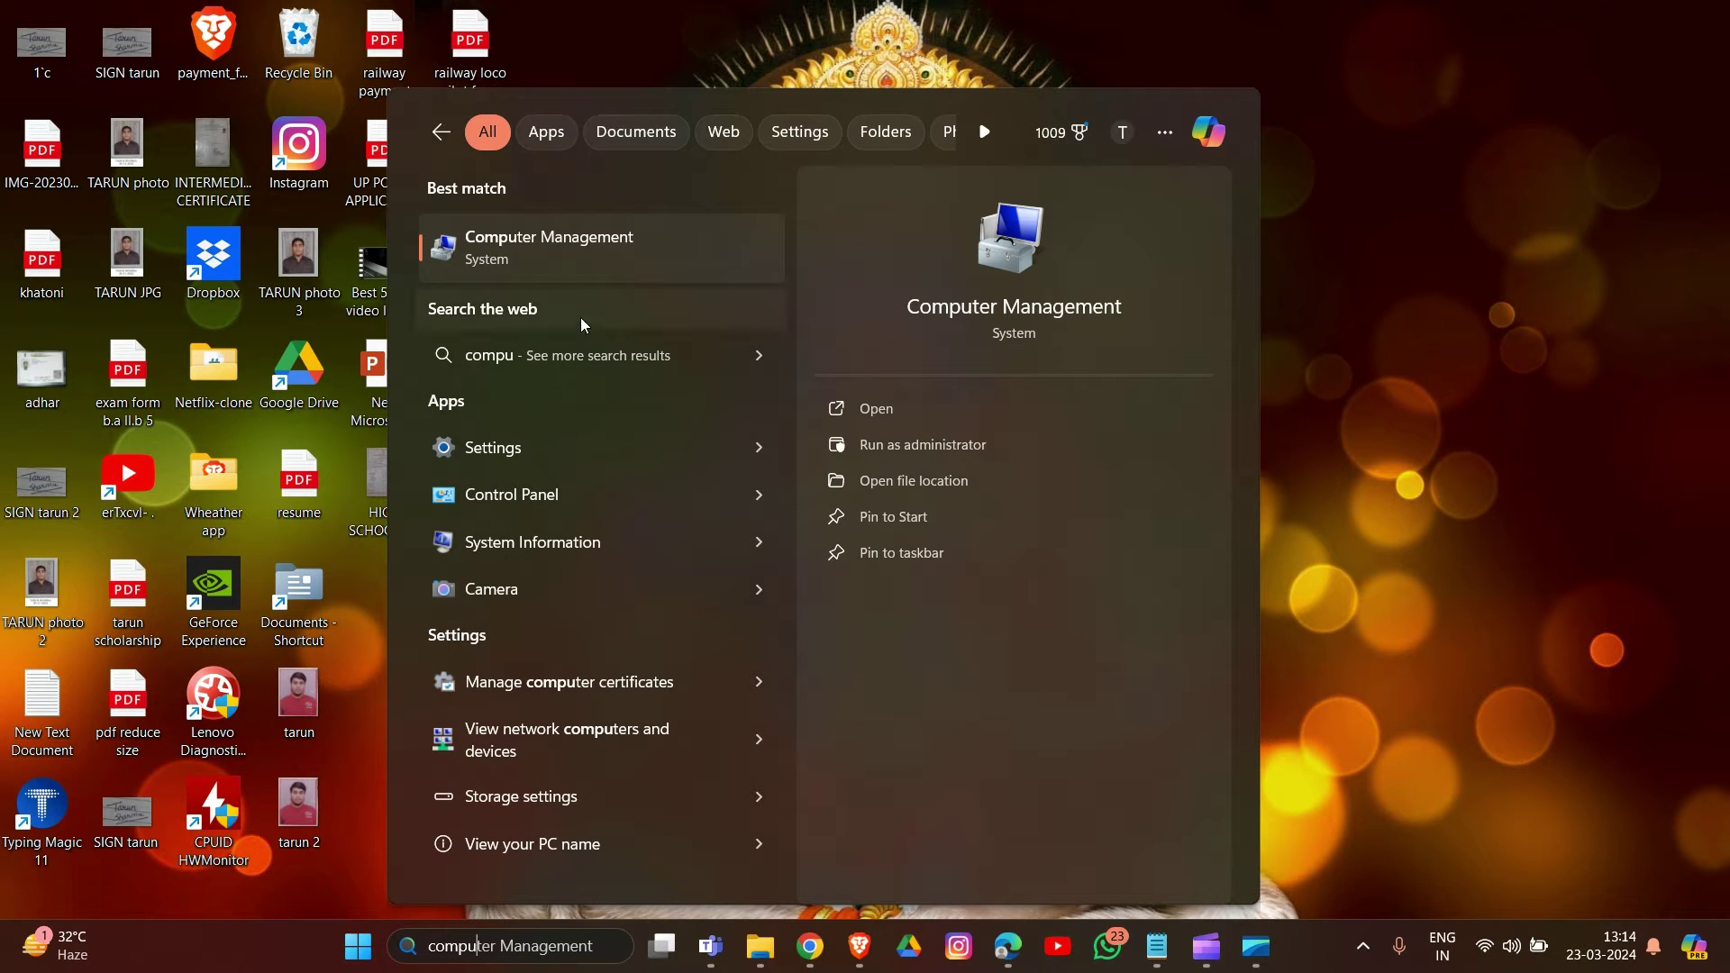
click(586, 314)
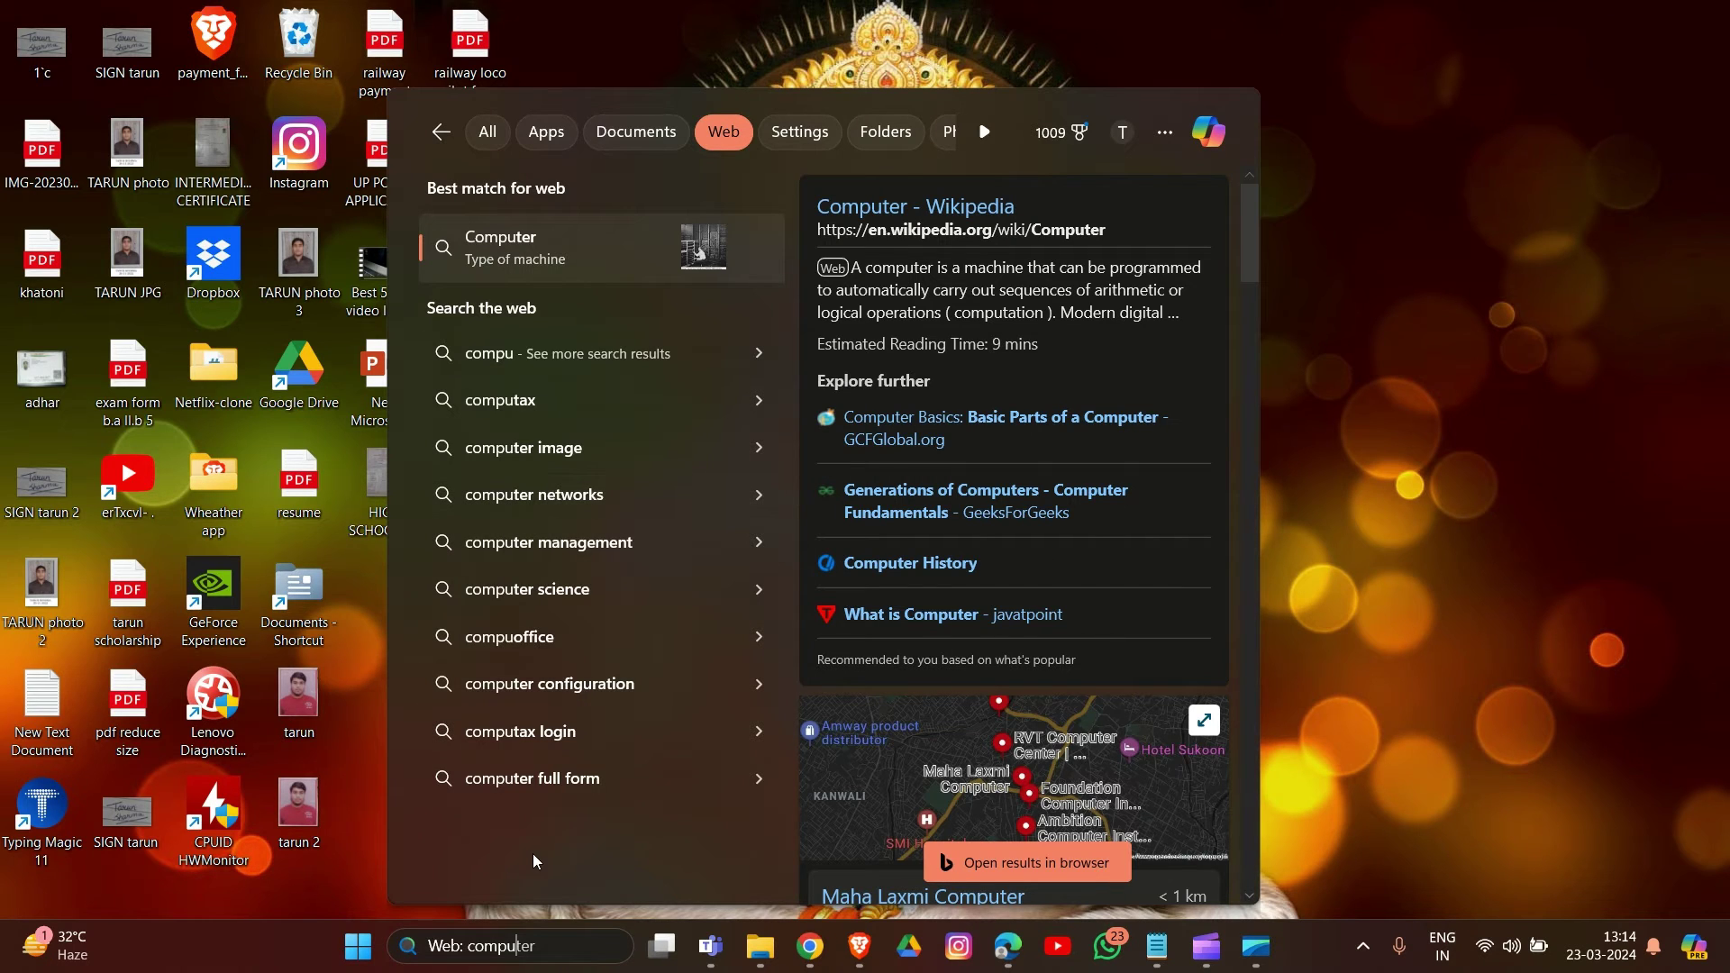
- Replace the web search text with "compu" and open the Computer Management app
drag(538, 946, 418, 942)
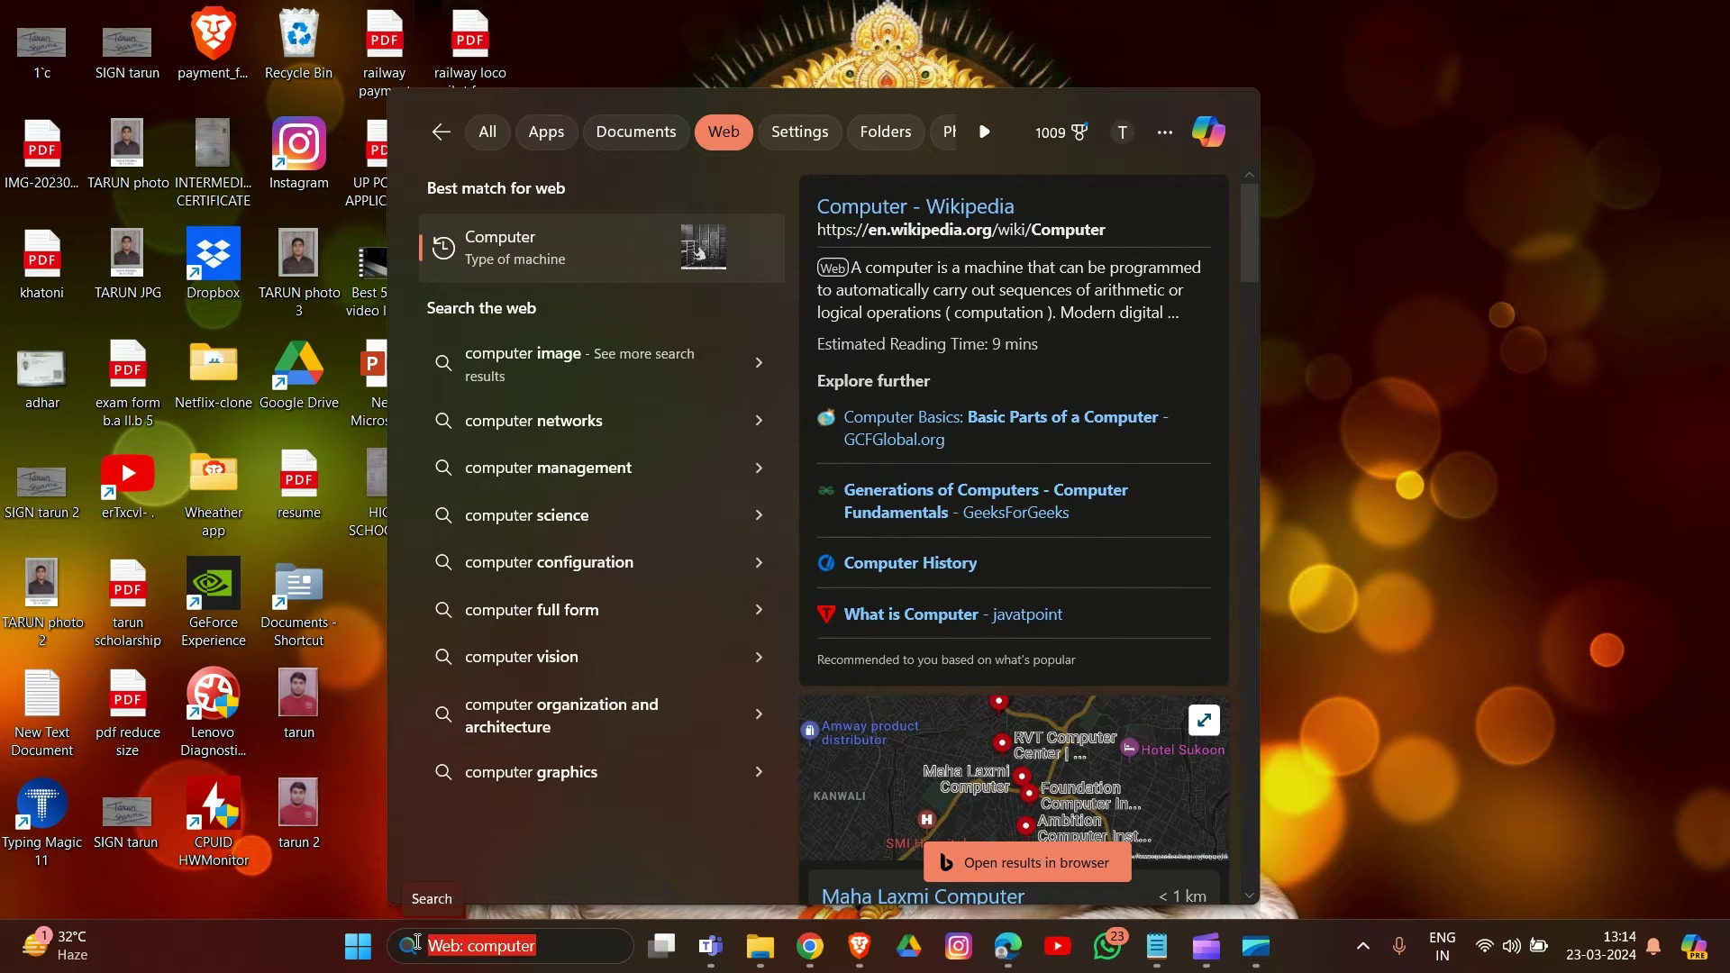
key(BackSpace)
text(com)
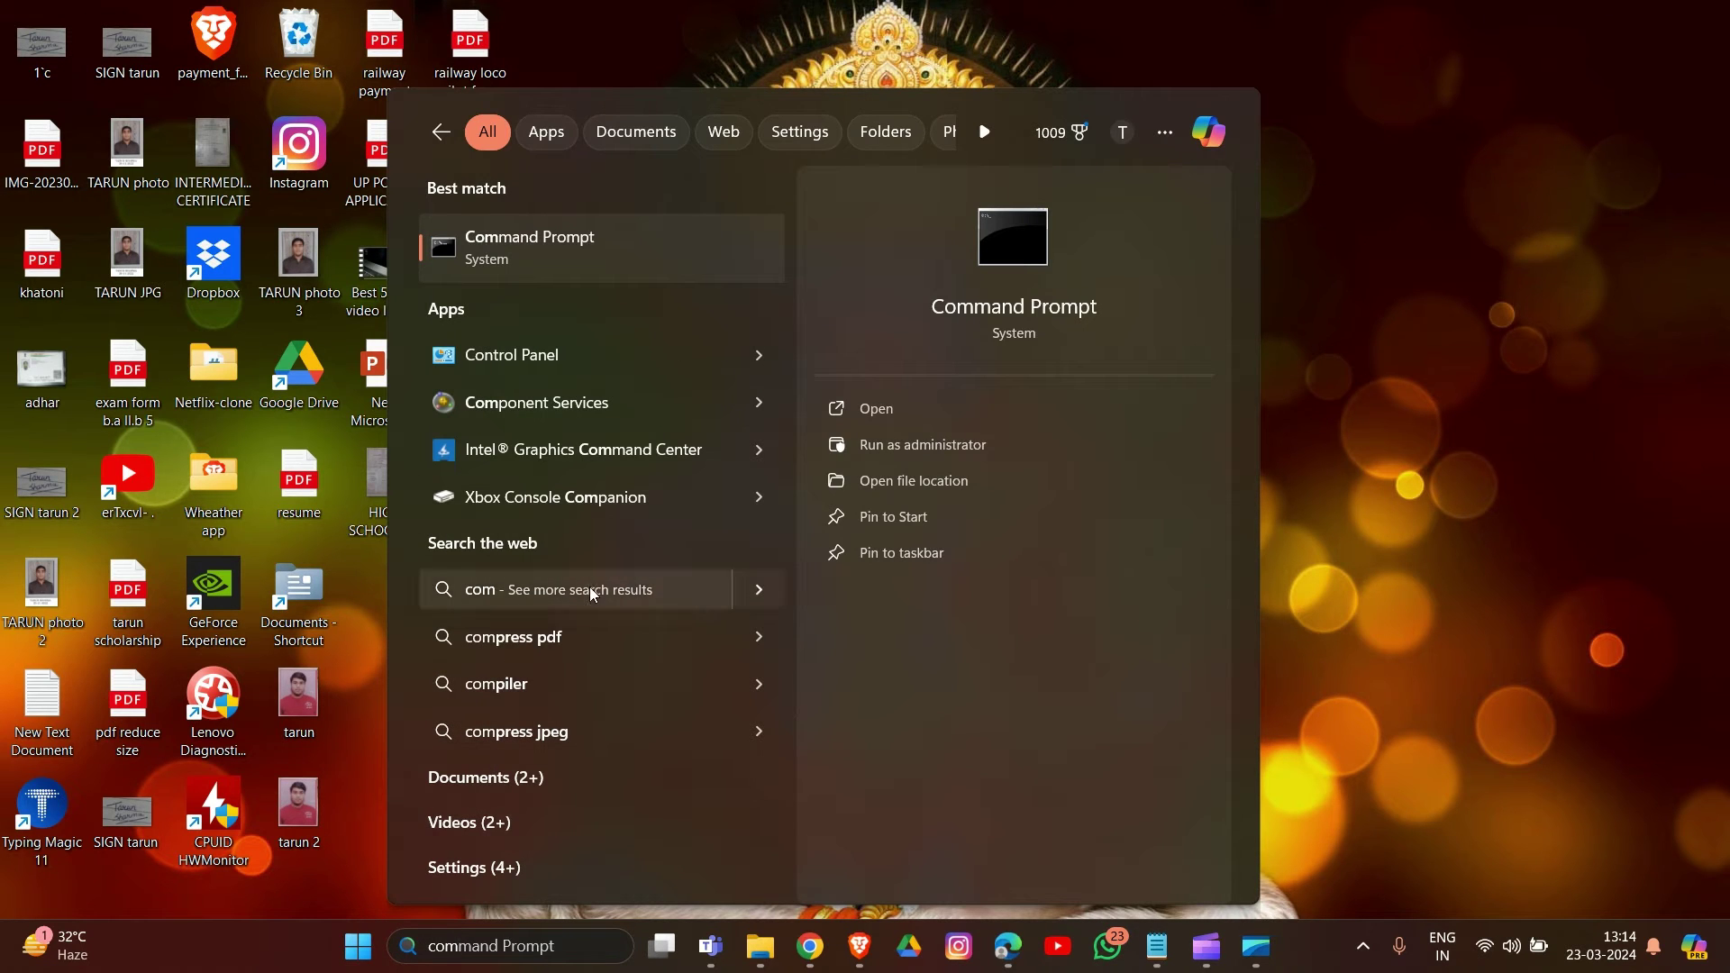
text(pu)
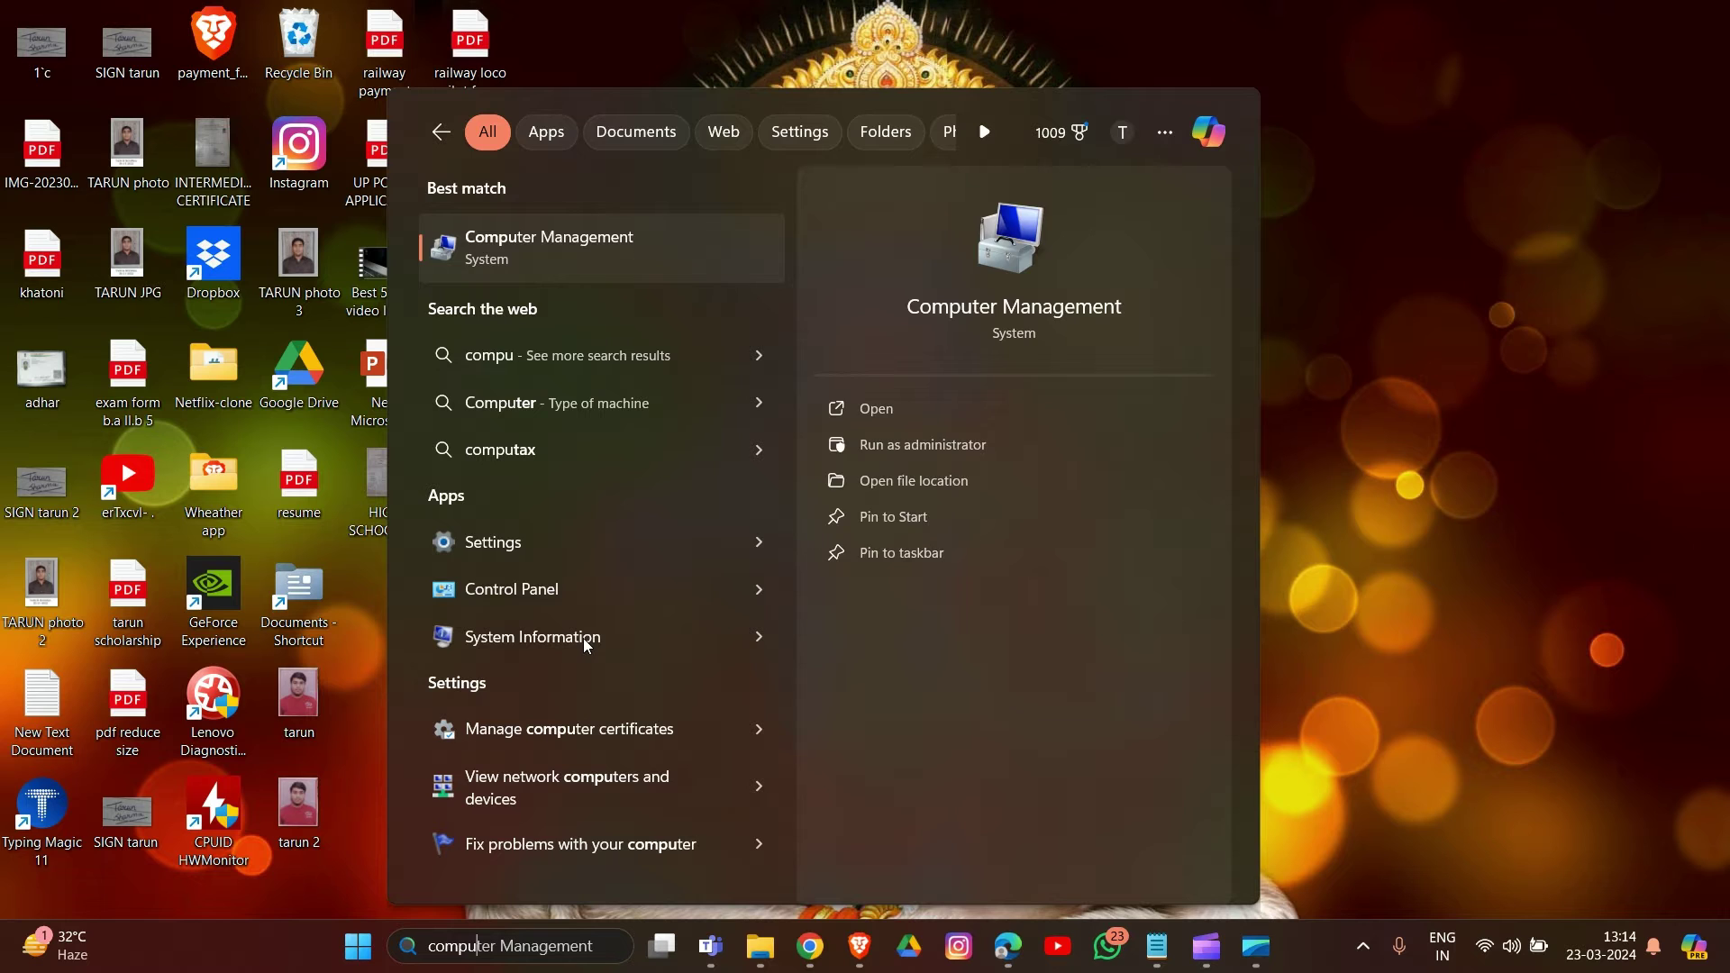
click(863, 419)
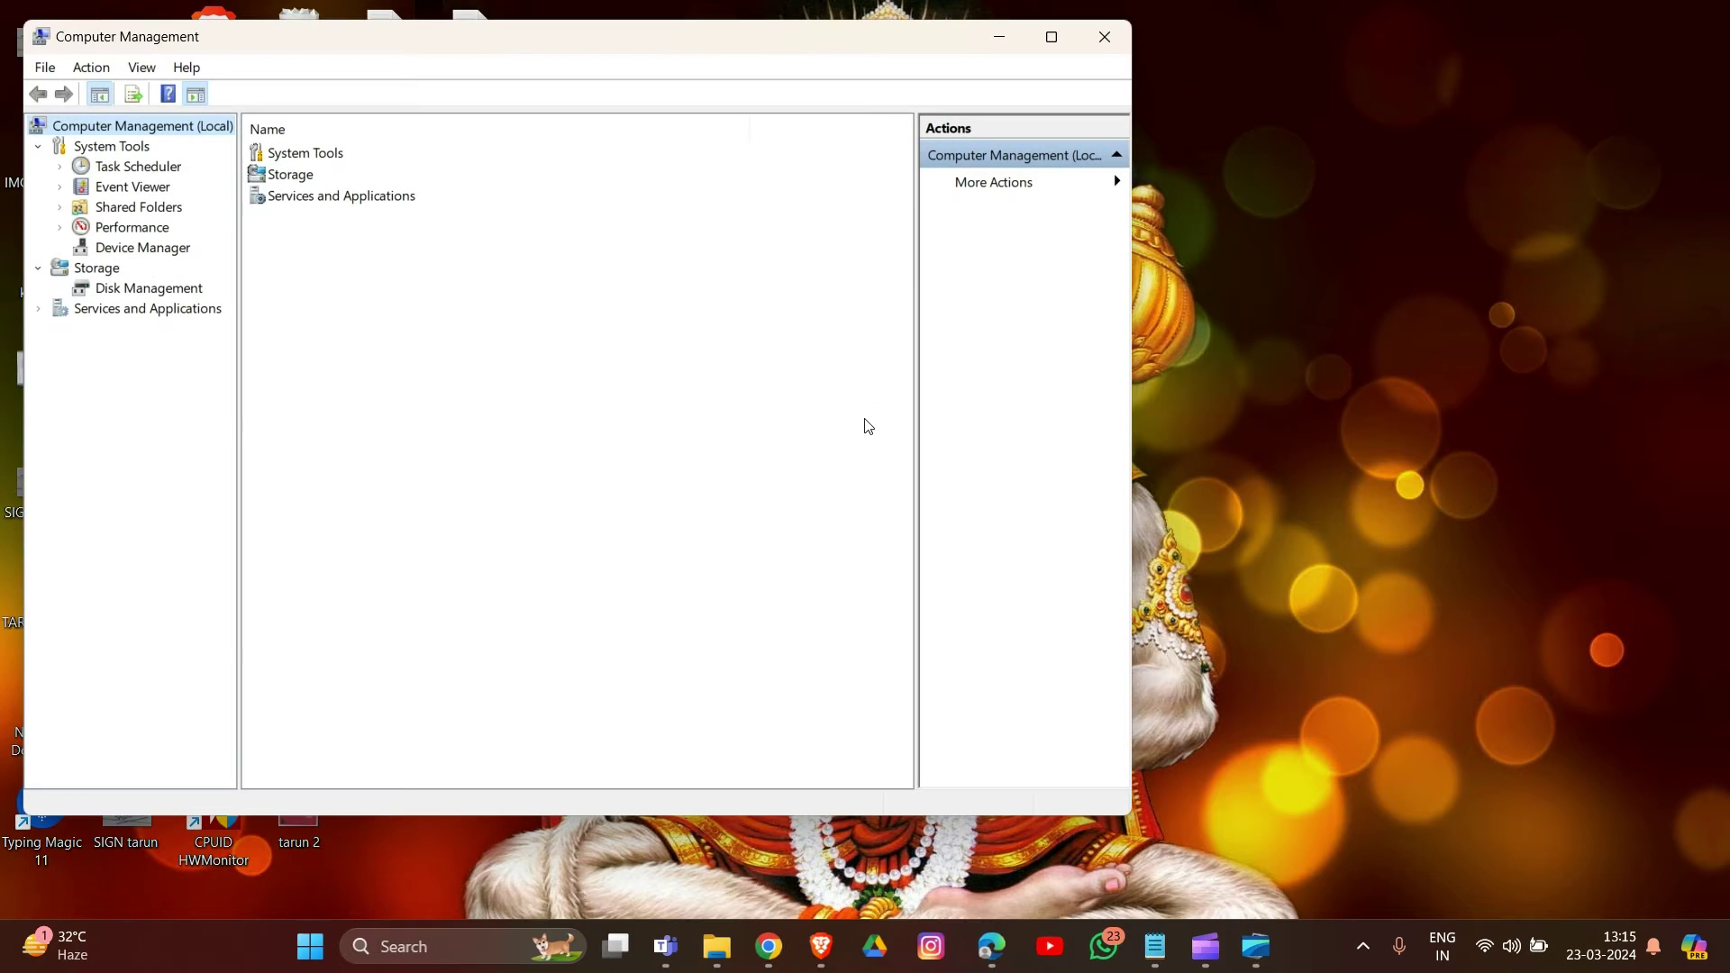
- Open the Services list under Services and Applications in Computer Management
click(356, 207)
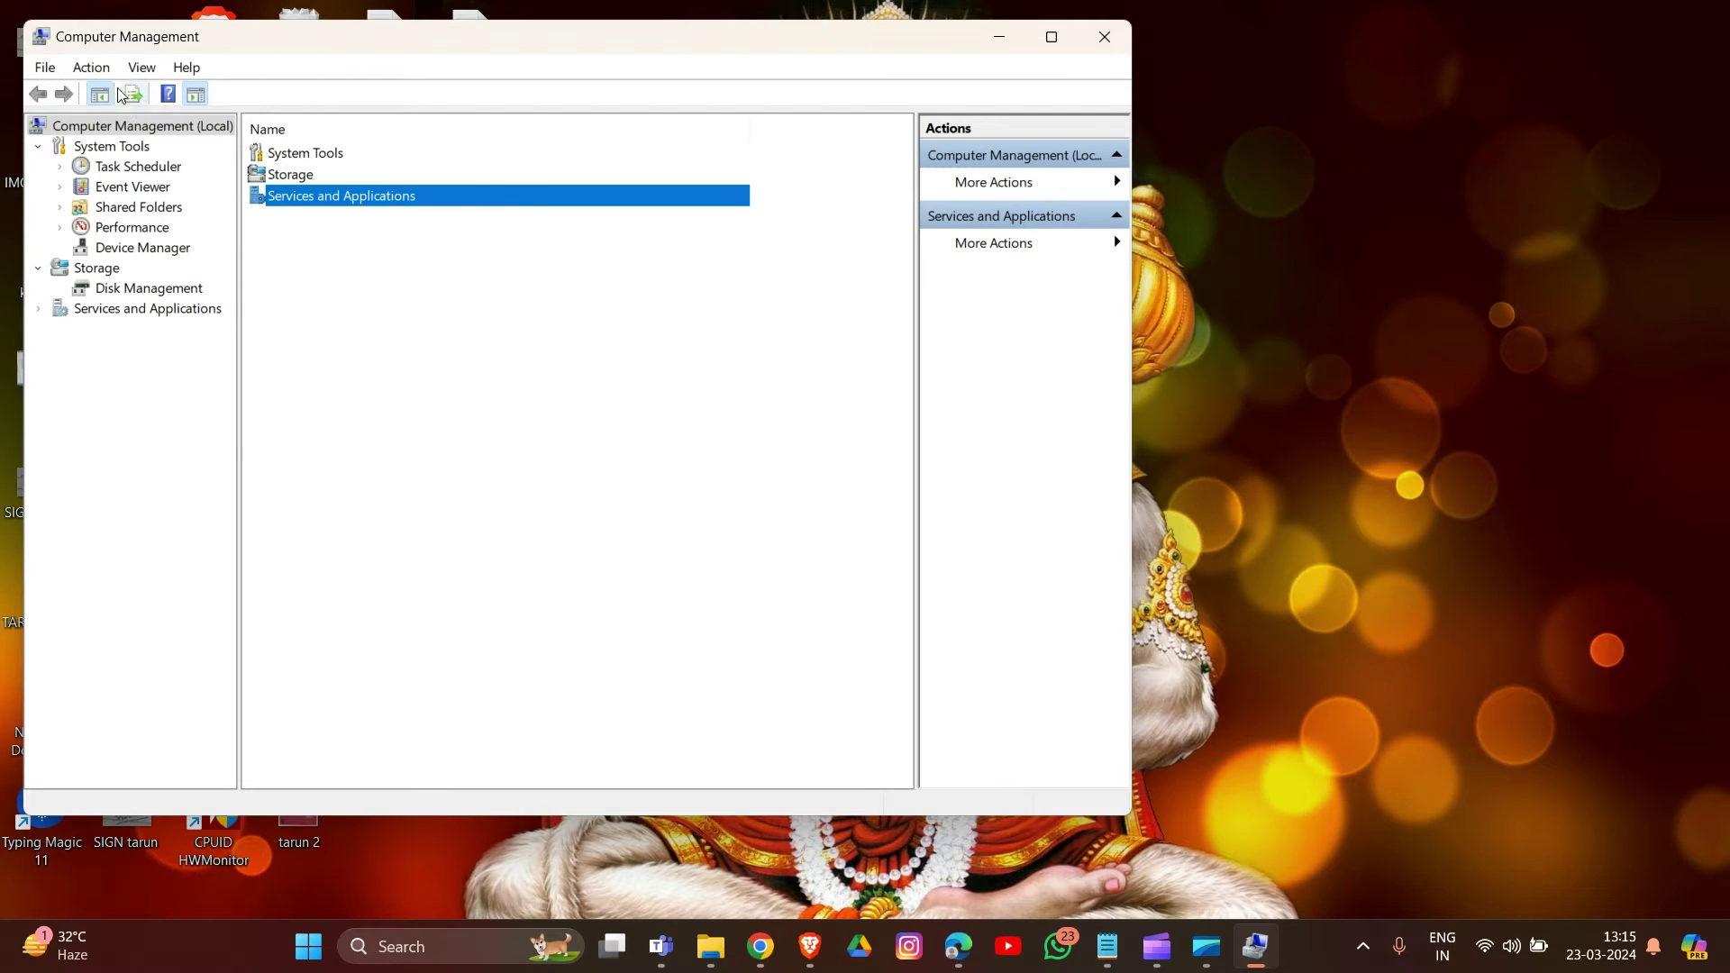
double_click(294, 183)
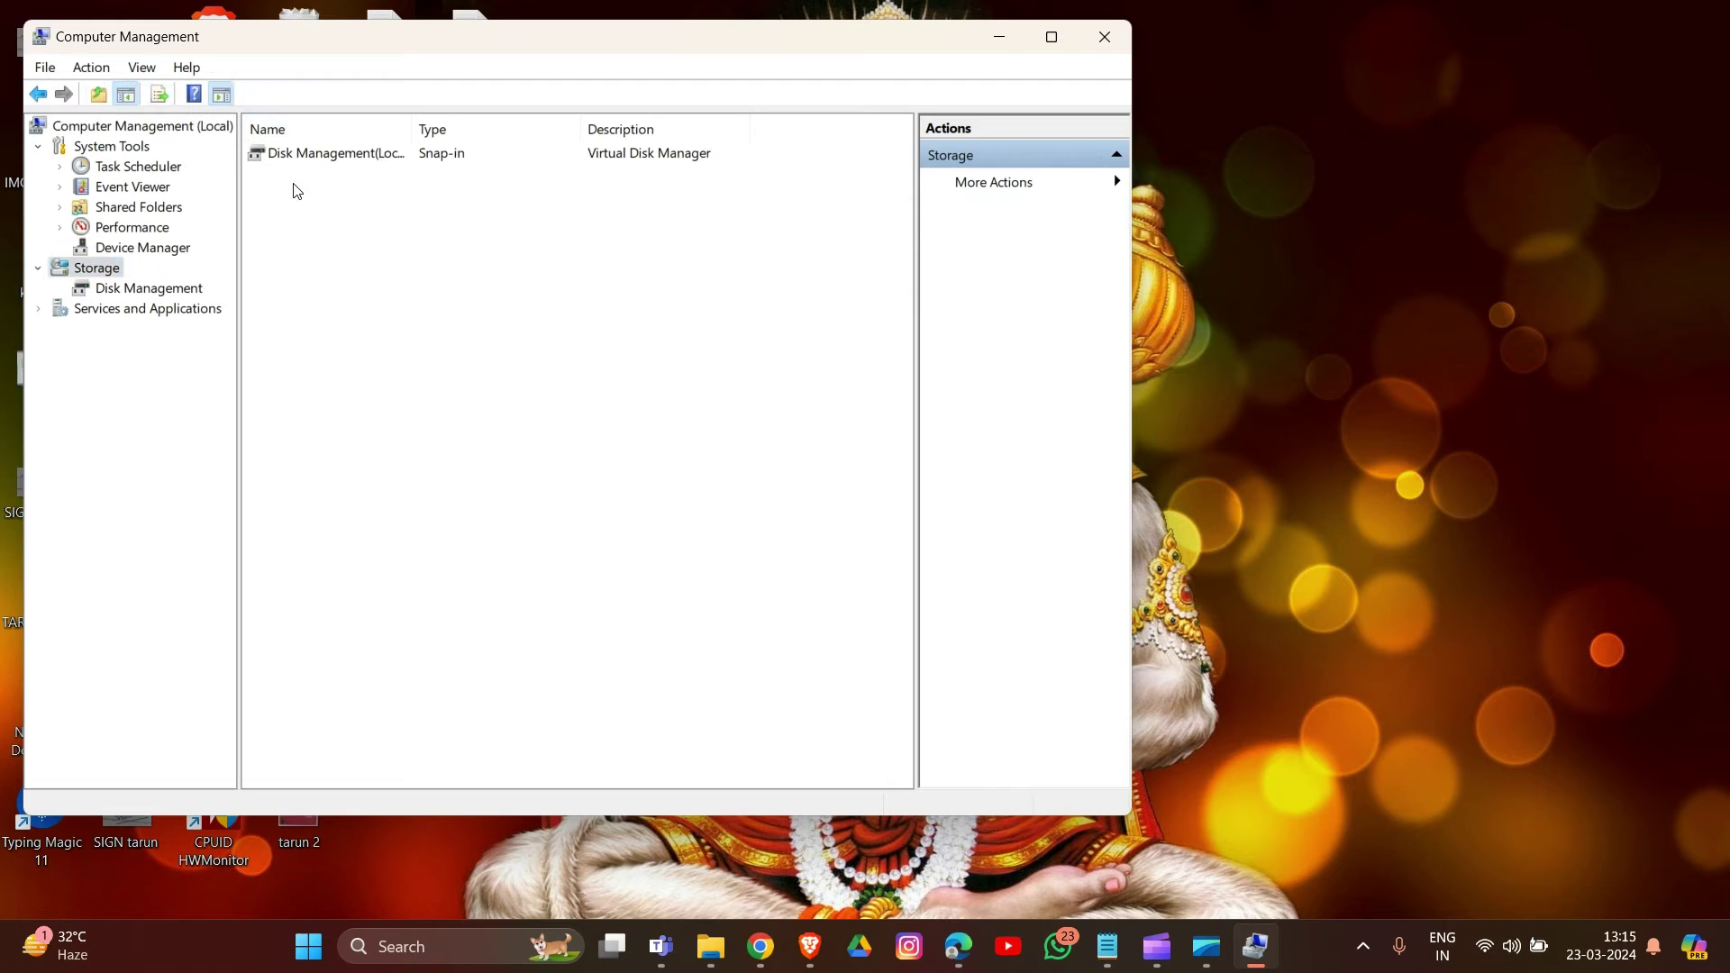
click(38, 94)
double_click(276, 197)
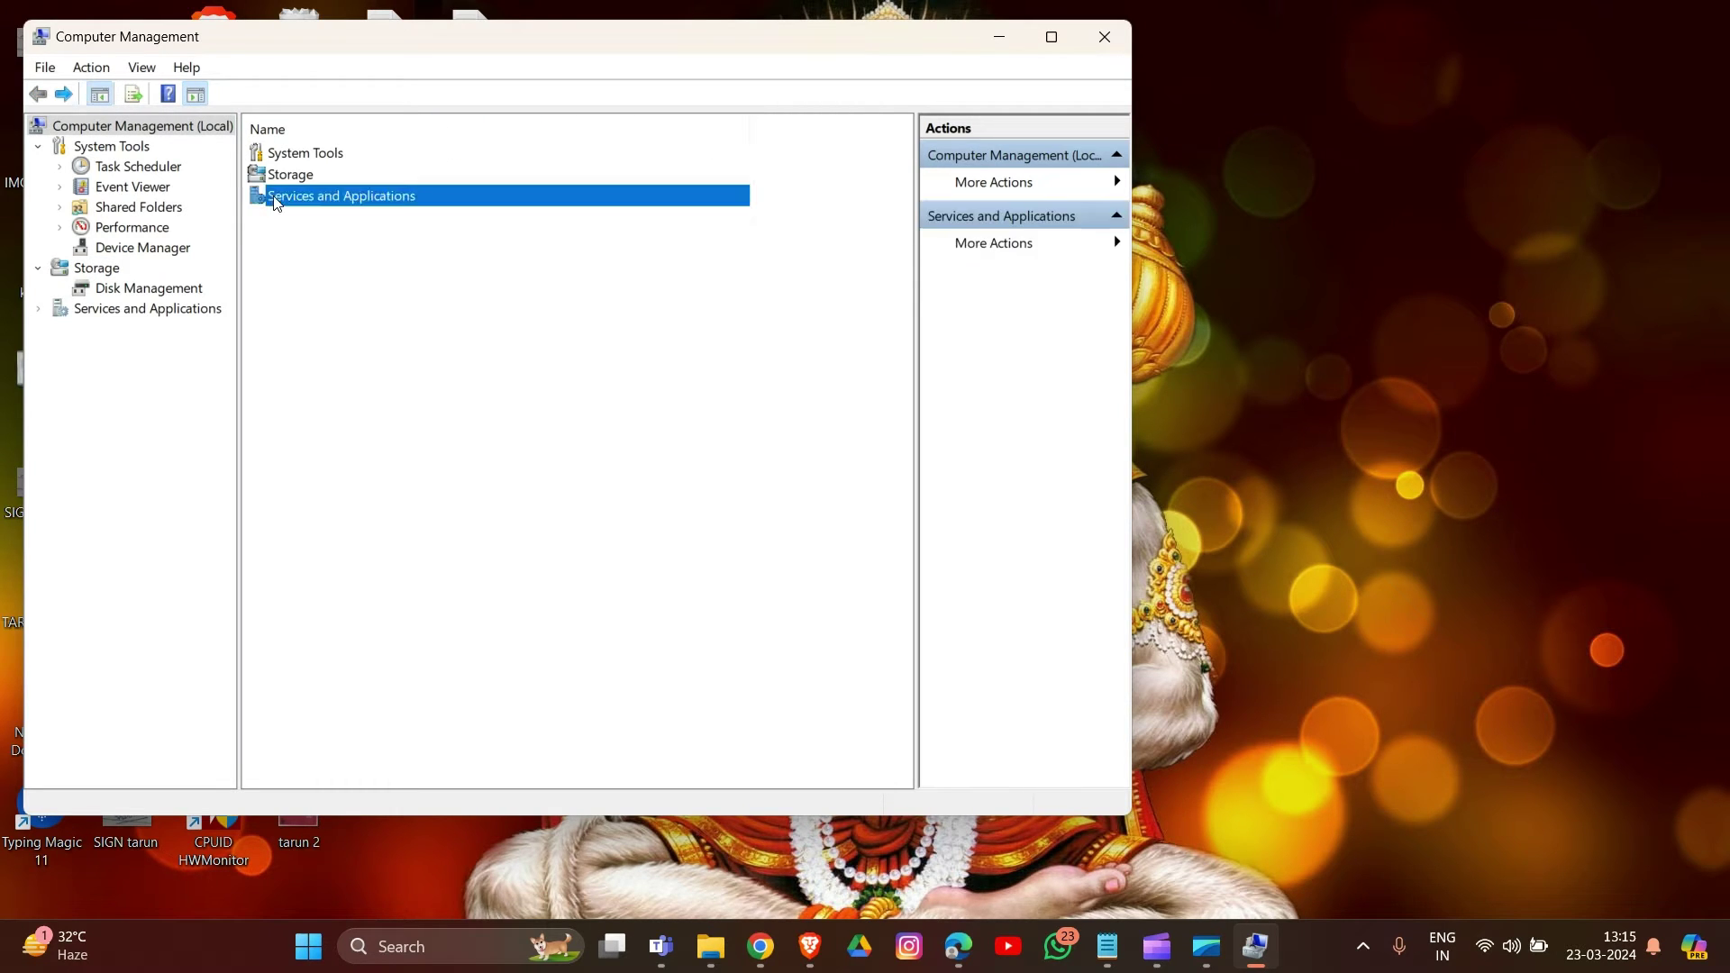
double_click(290, 154)
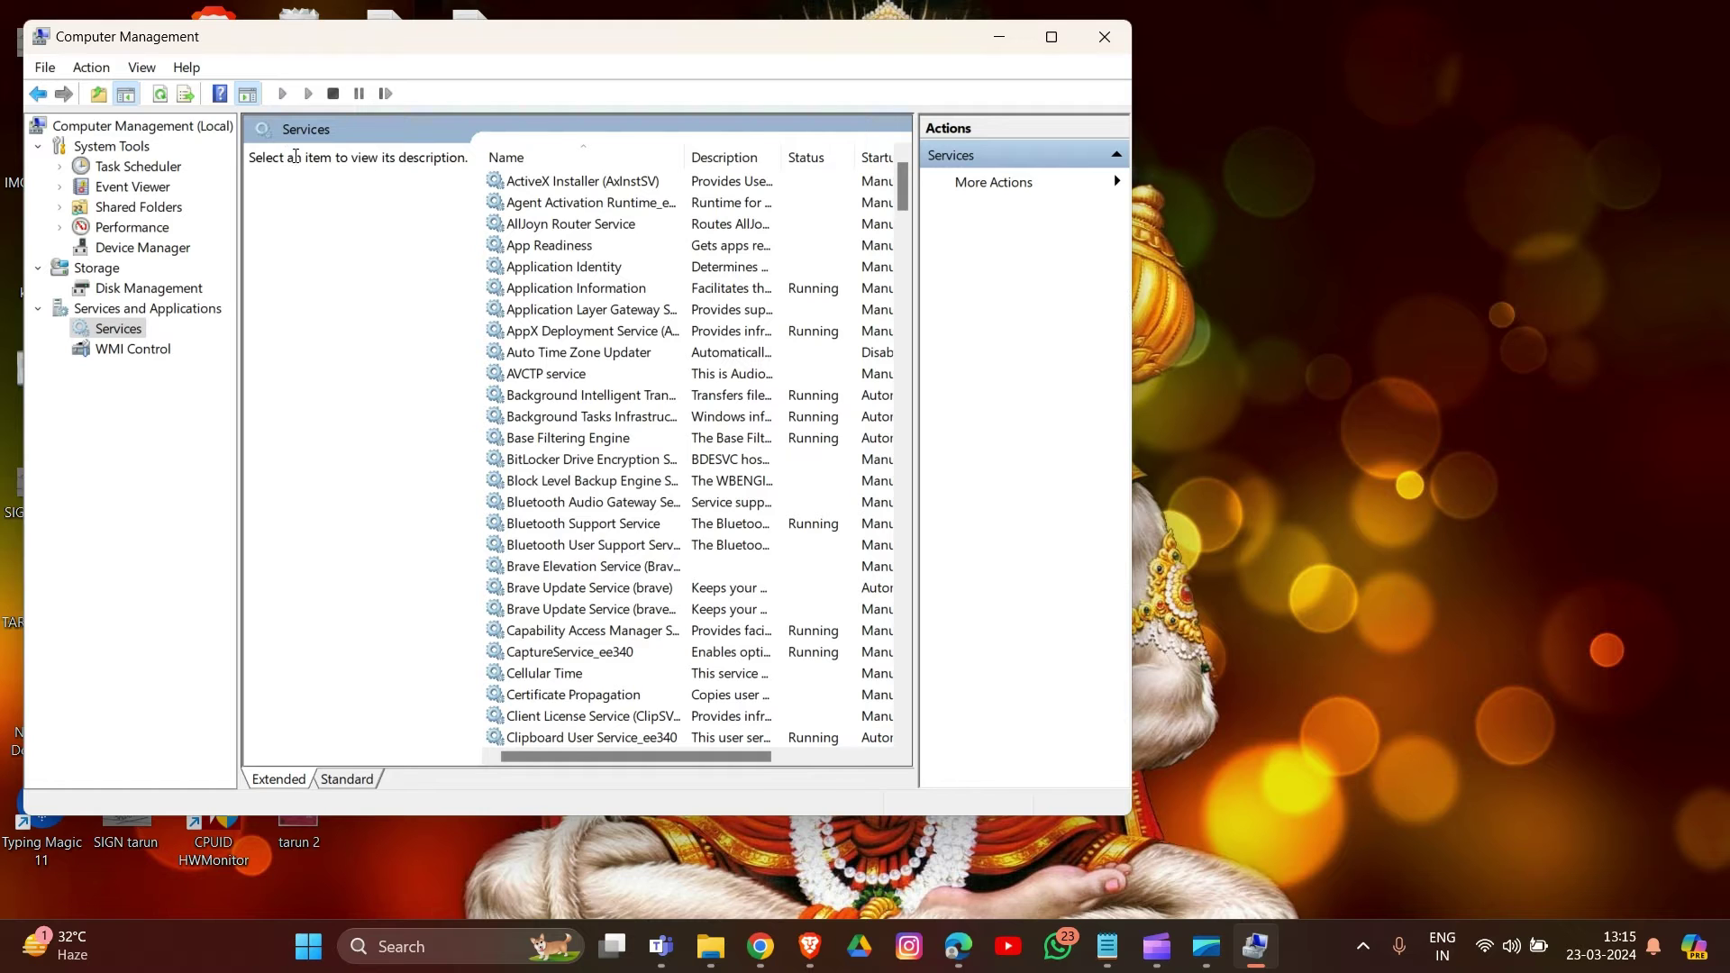
- Start the Human Interface Device Service from the list of services and close Computer Management
scroll(582, 419, down, 15)
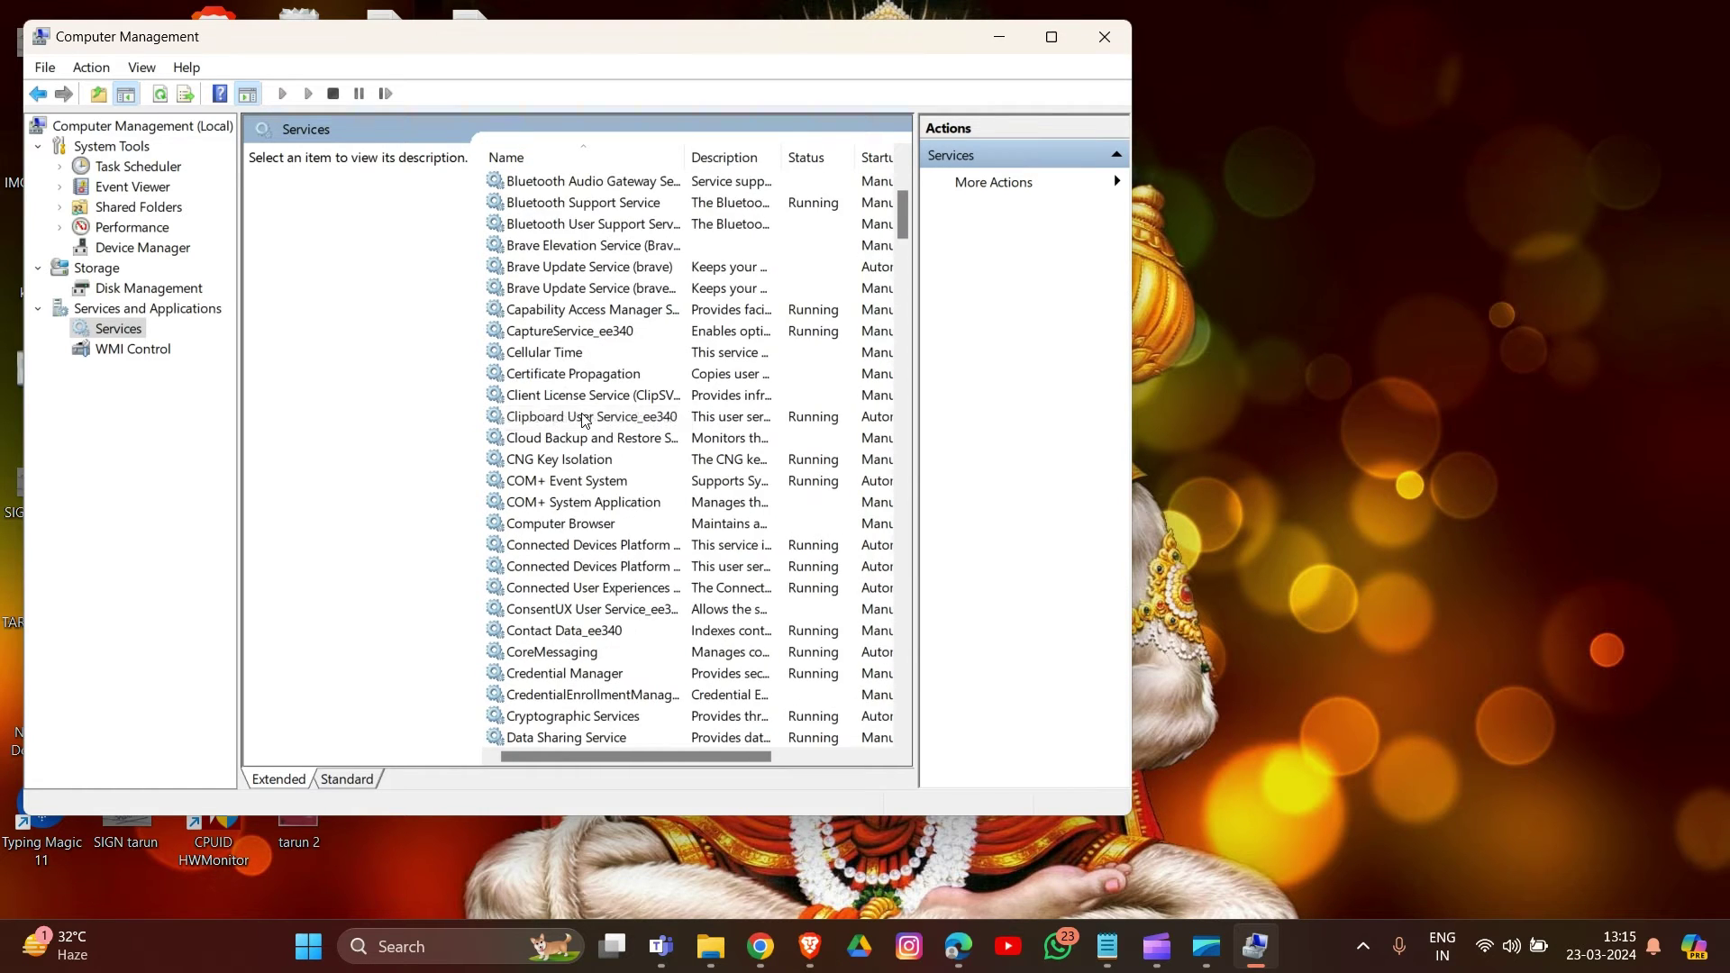
scroll(583, 419, down, 4)
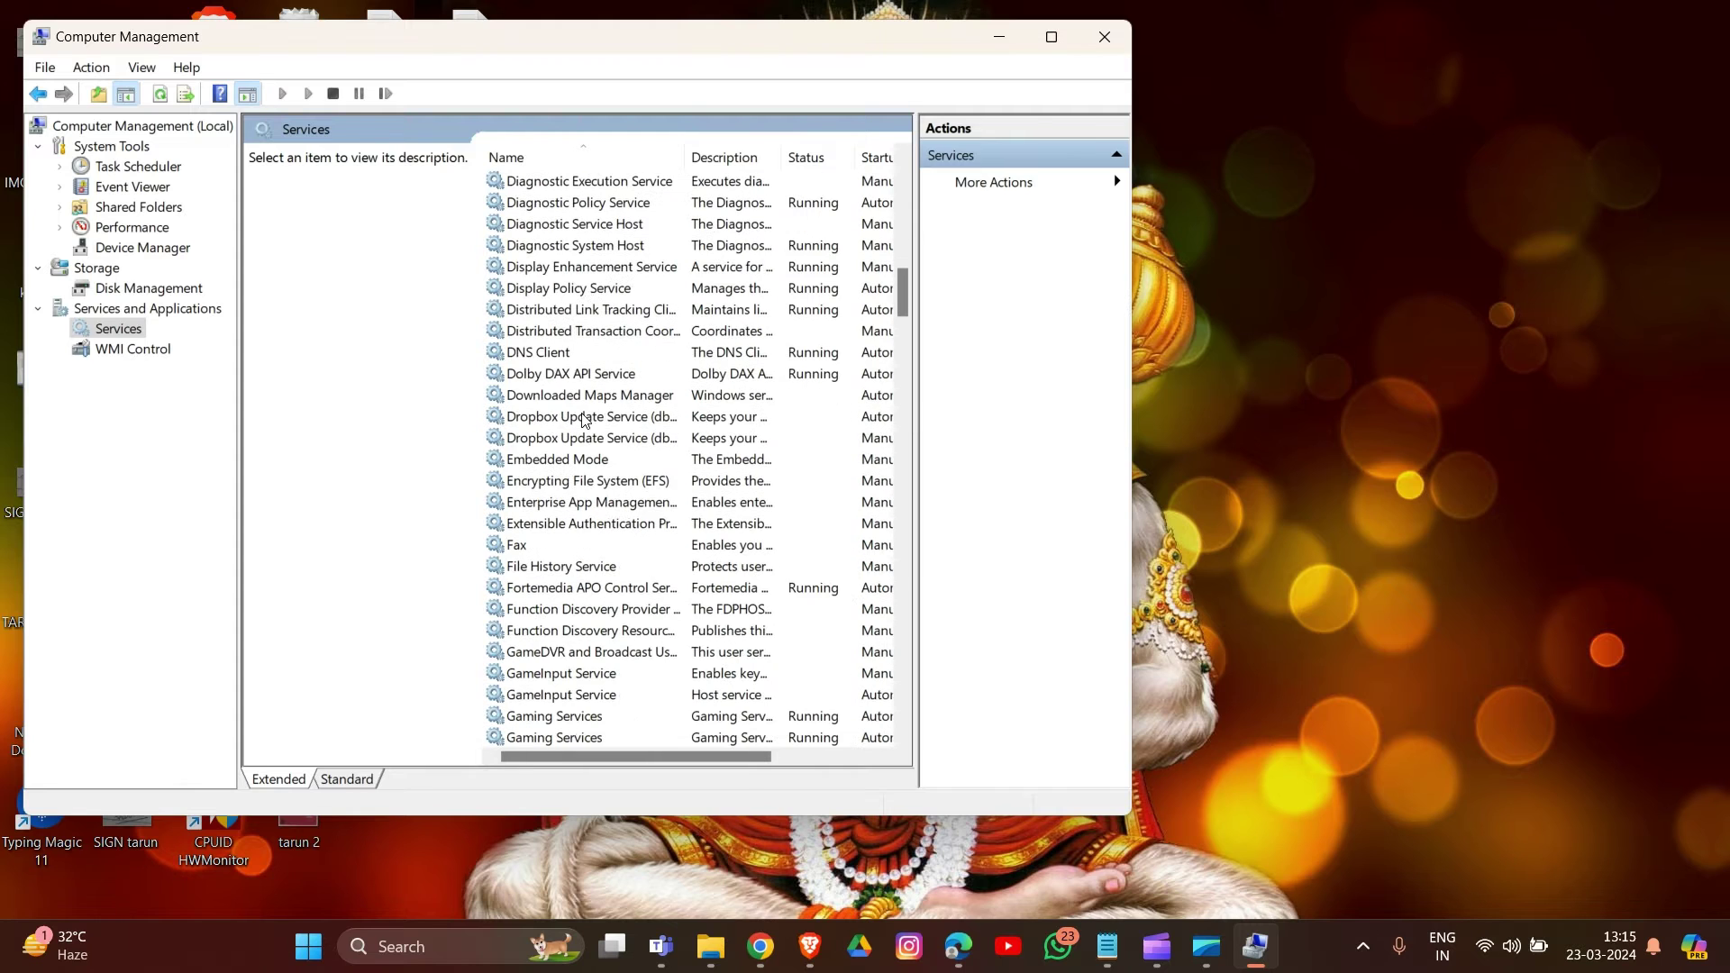
scroll(583, 419, down, 2)
scroll(582, 420, down, 3)
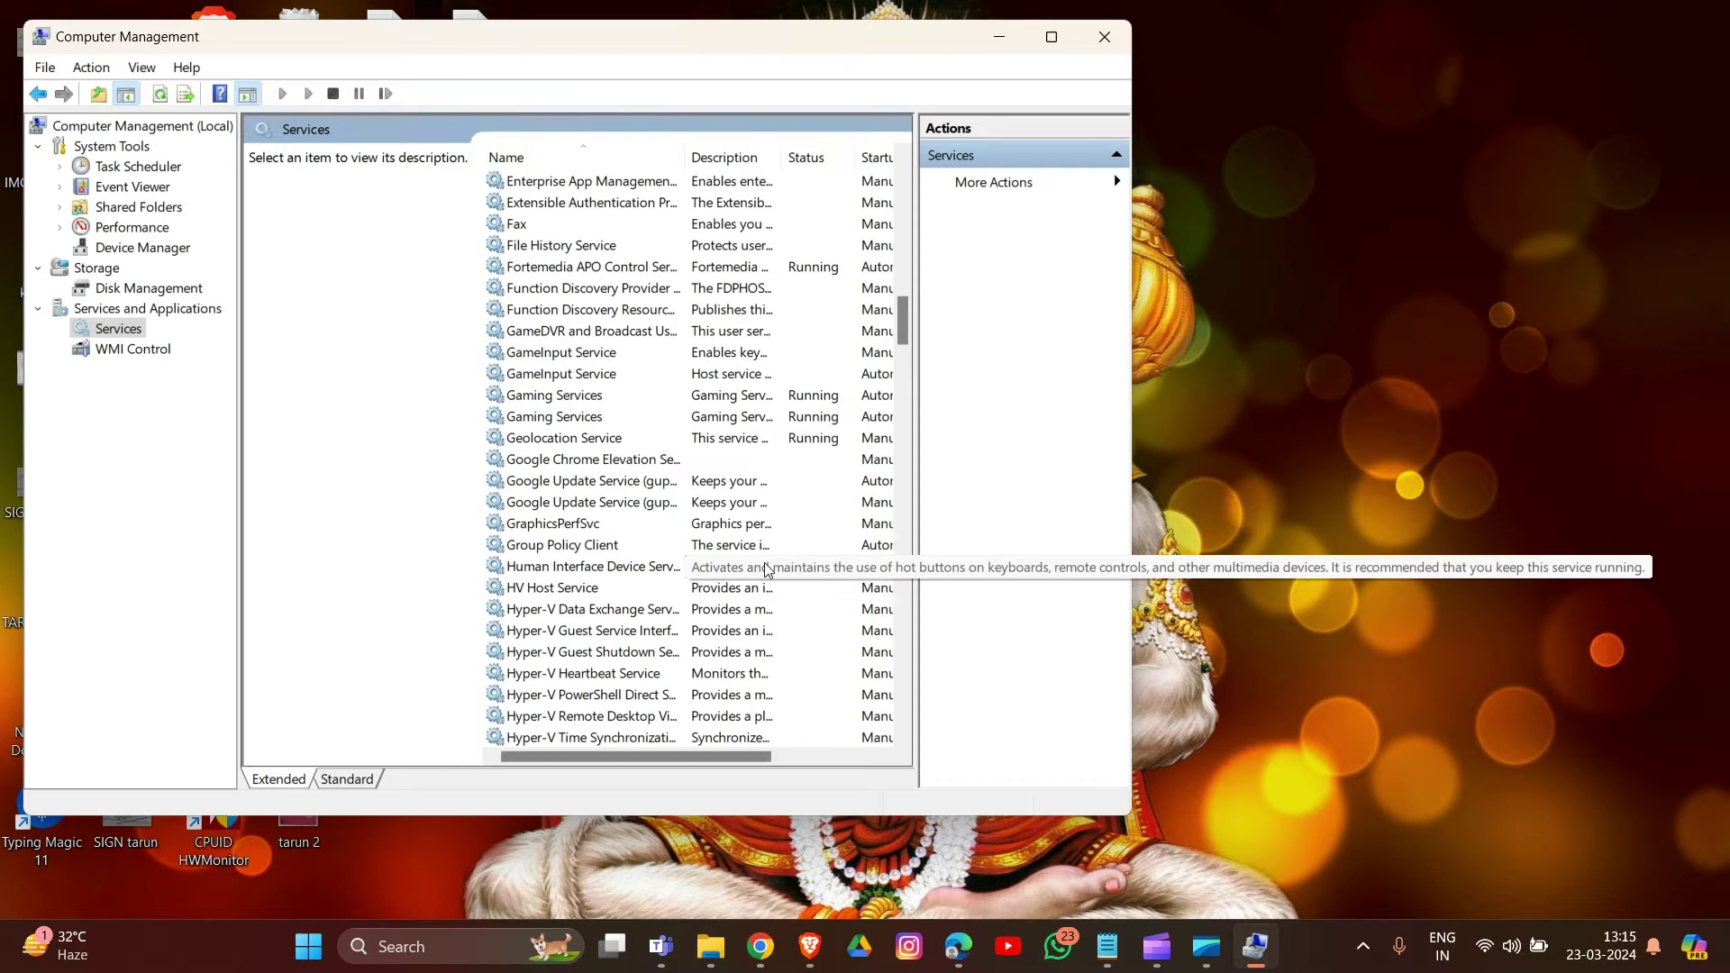
right_click(611, 567)
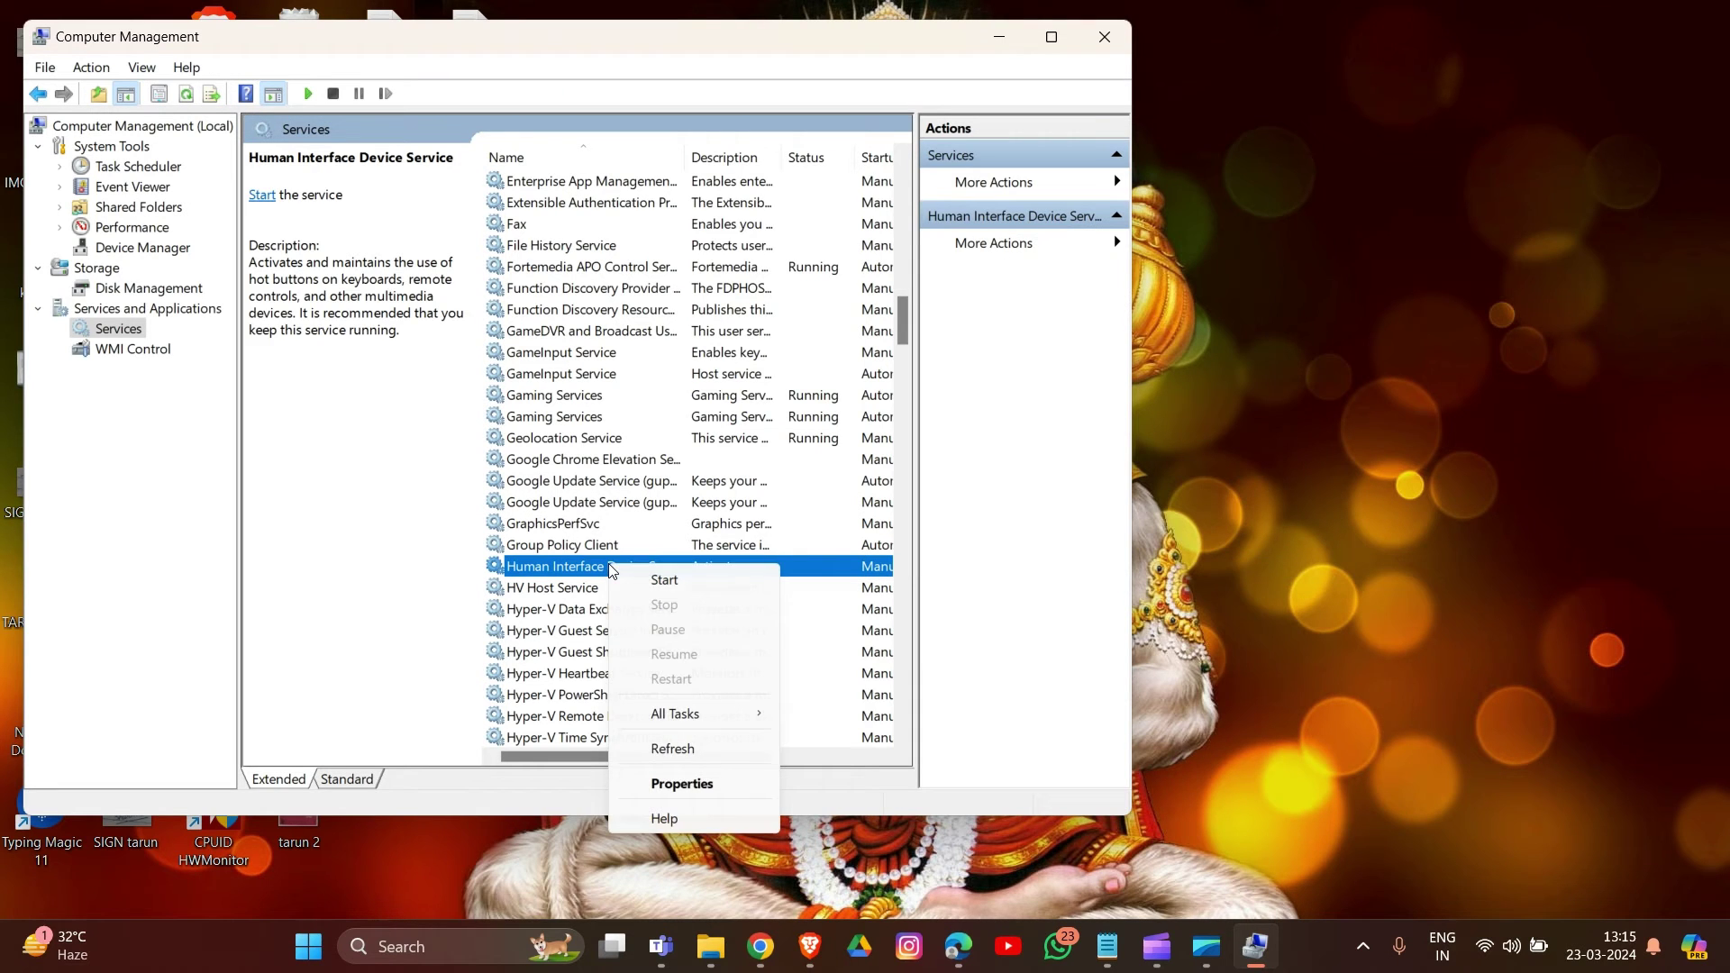
click(664, 580)
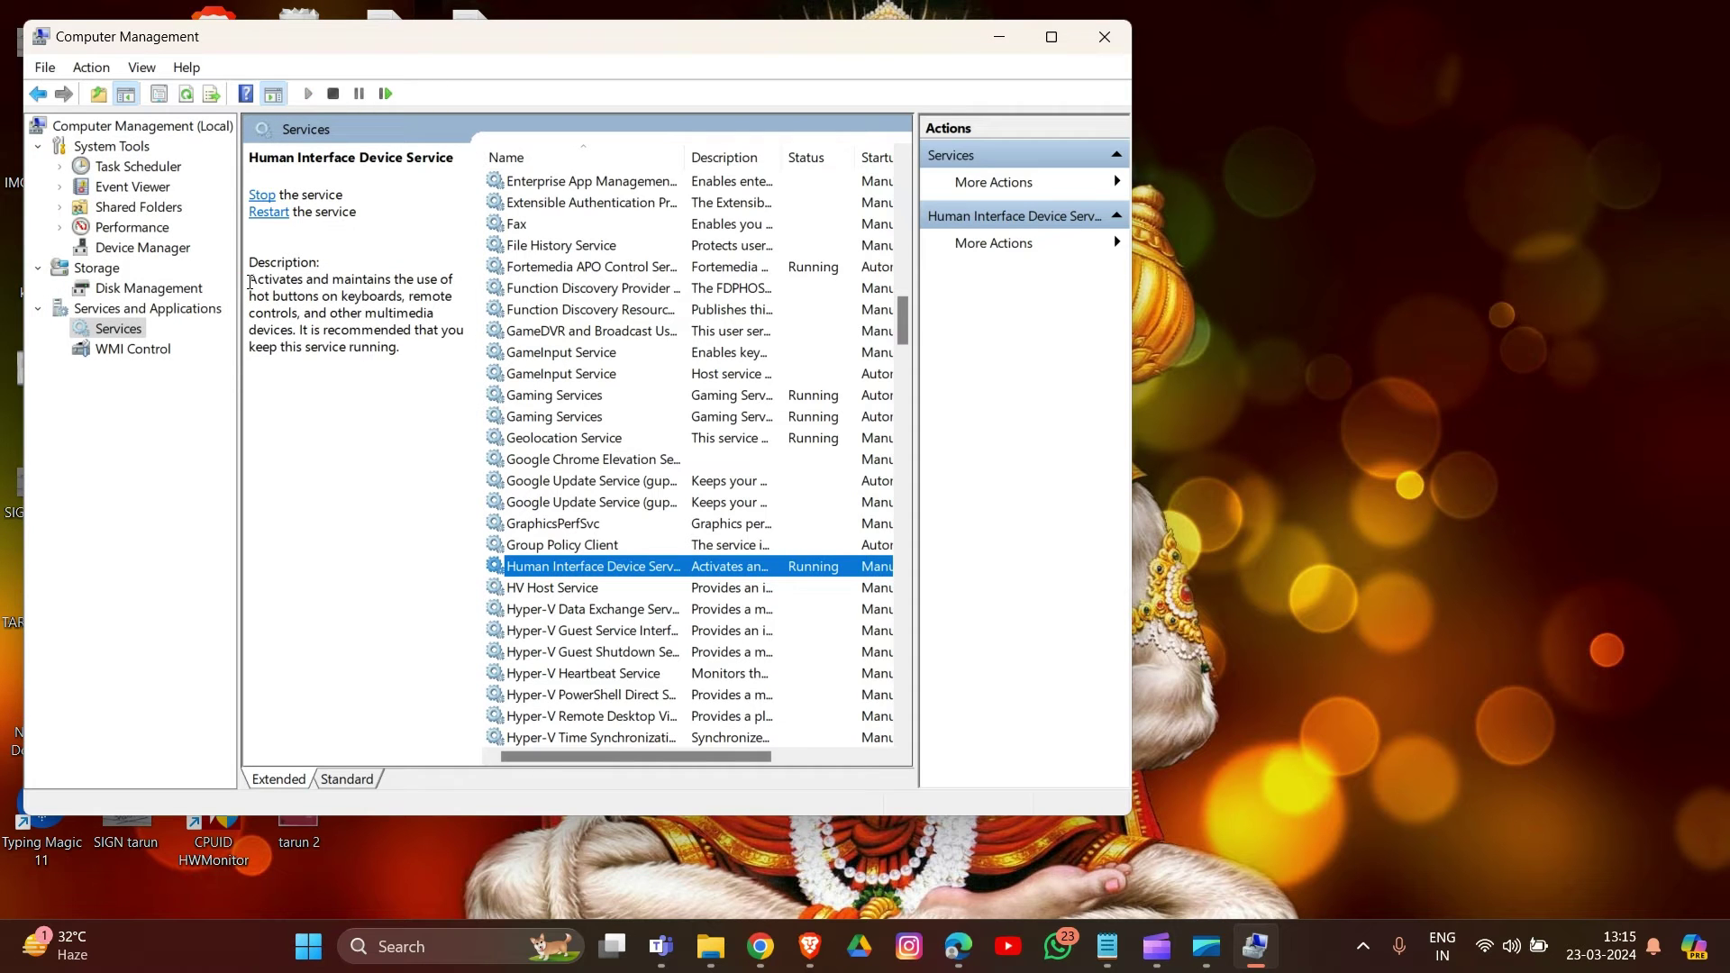
key(alt+F4)
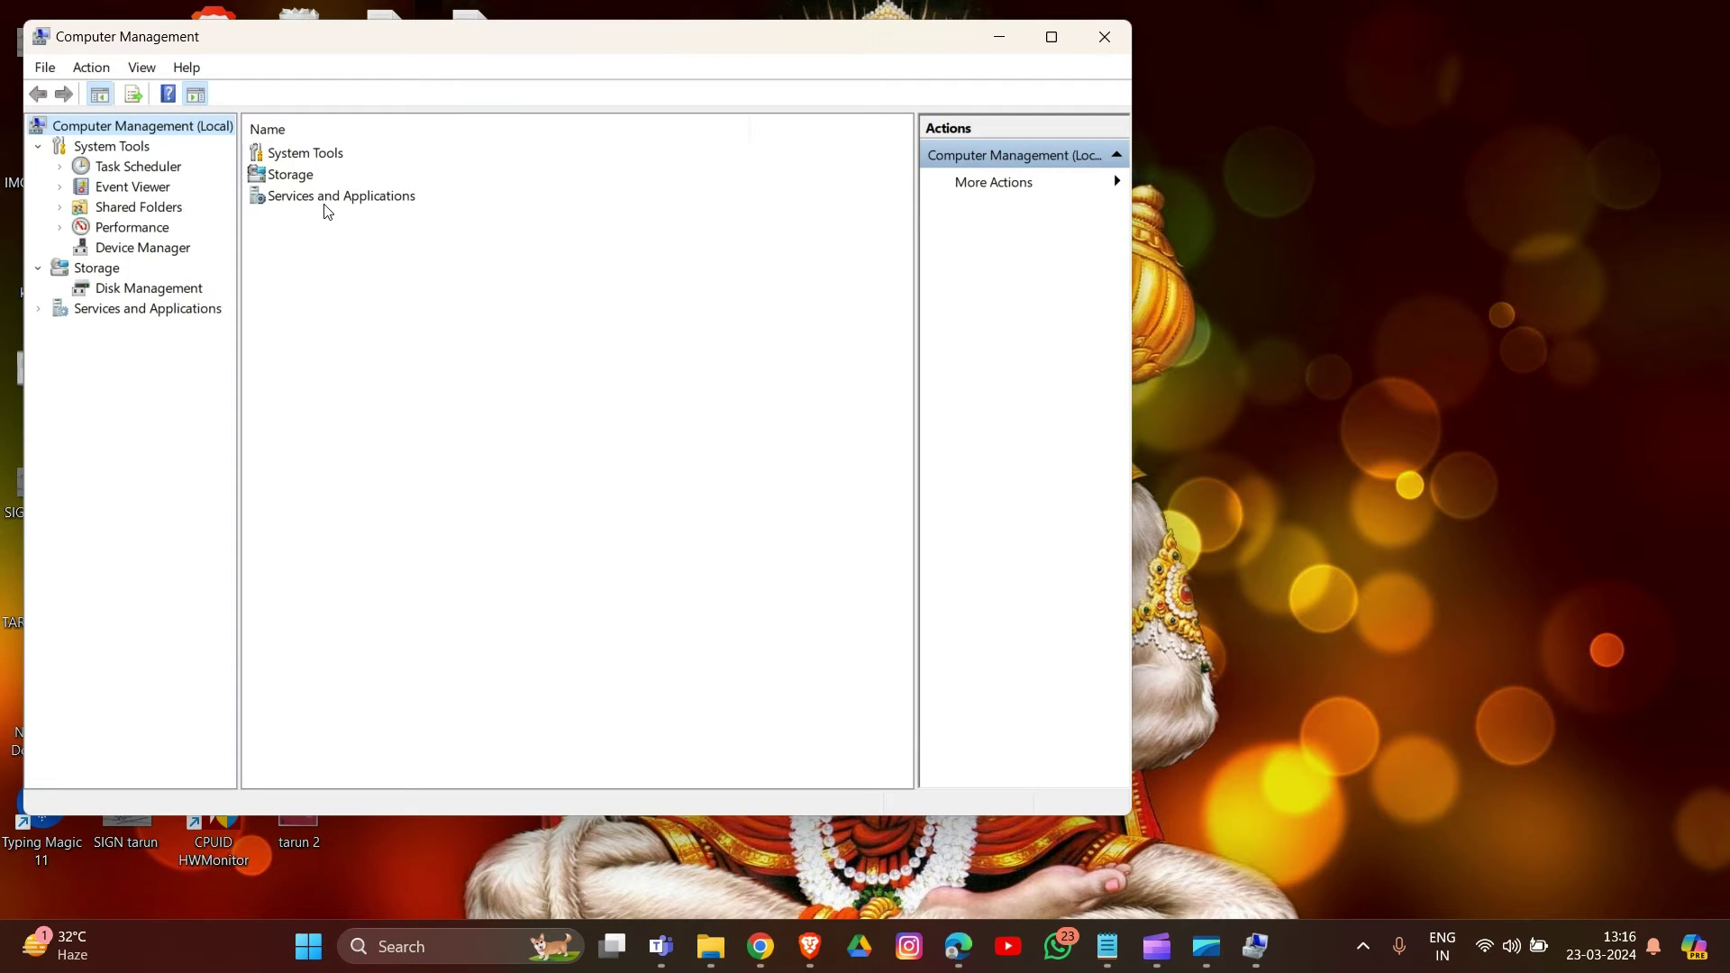
- In the reopened Computer Management, go into Services and Applications and display its Services list again
click(325, 205)
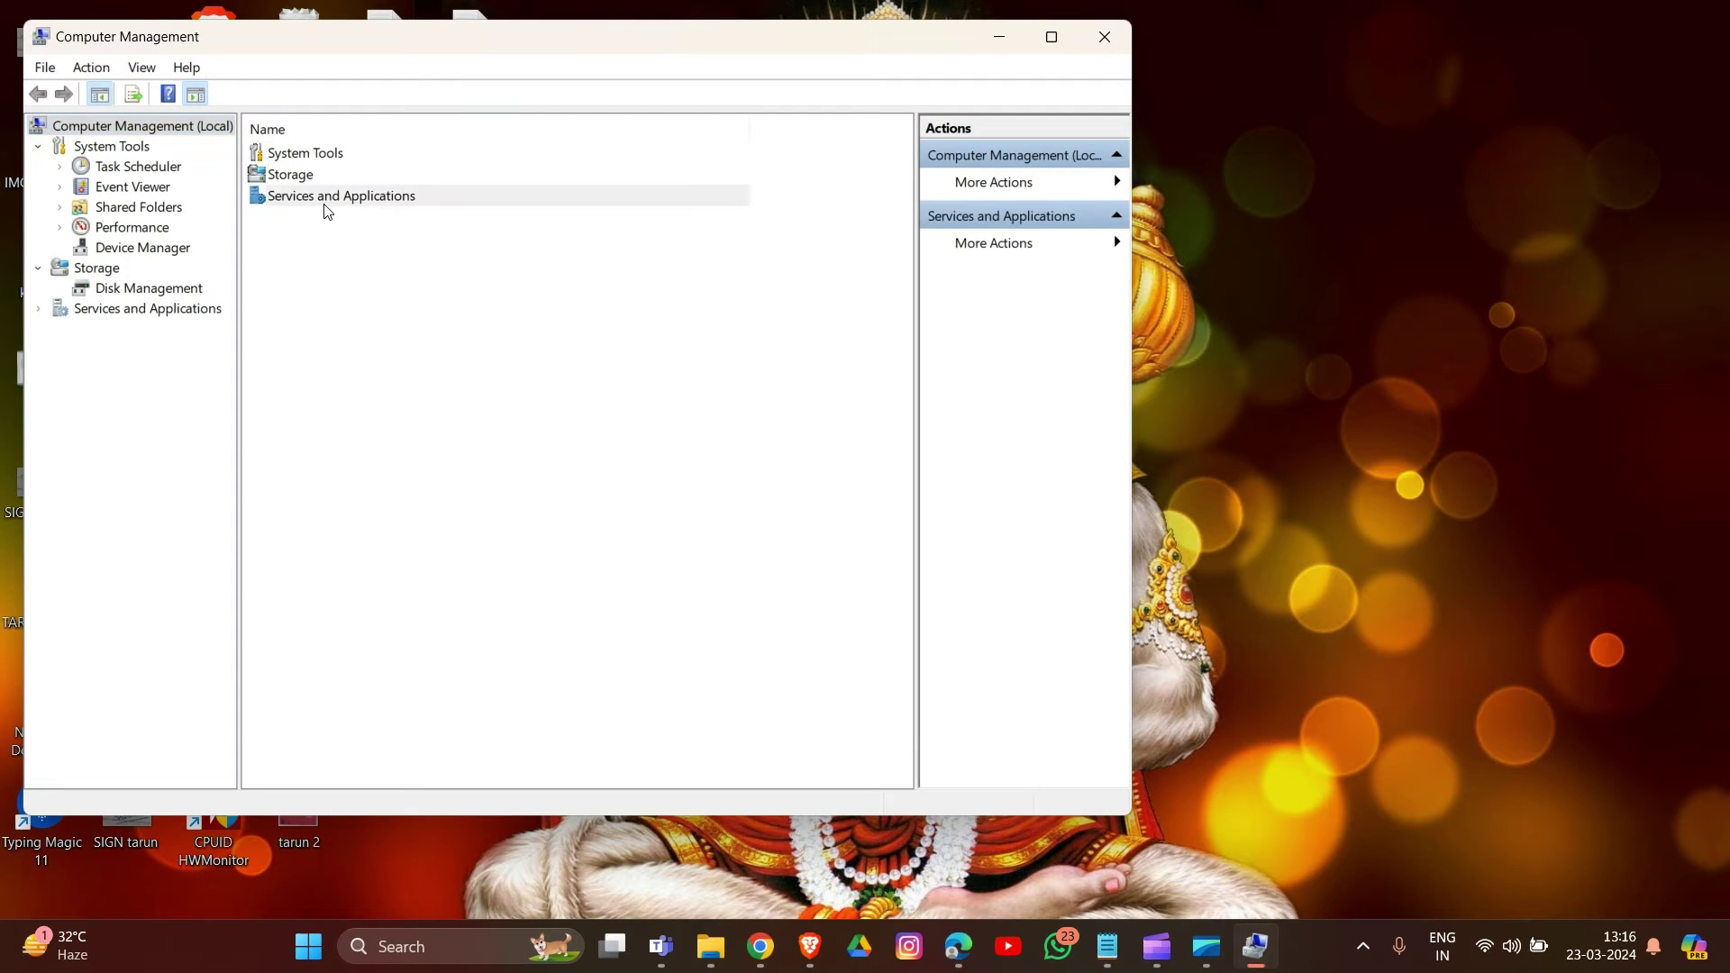
double_click(325, 204)
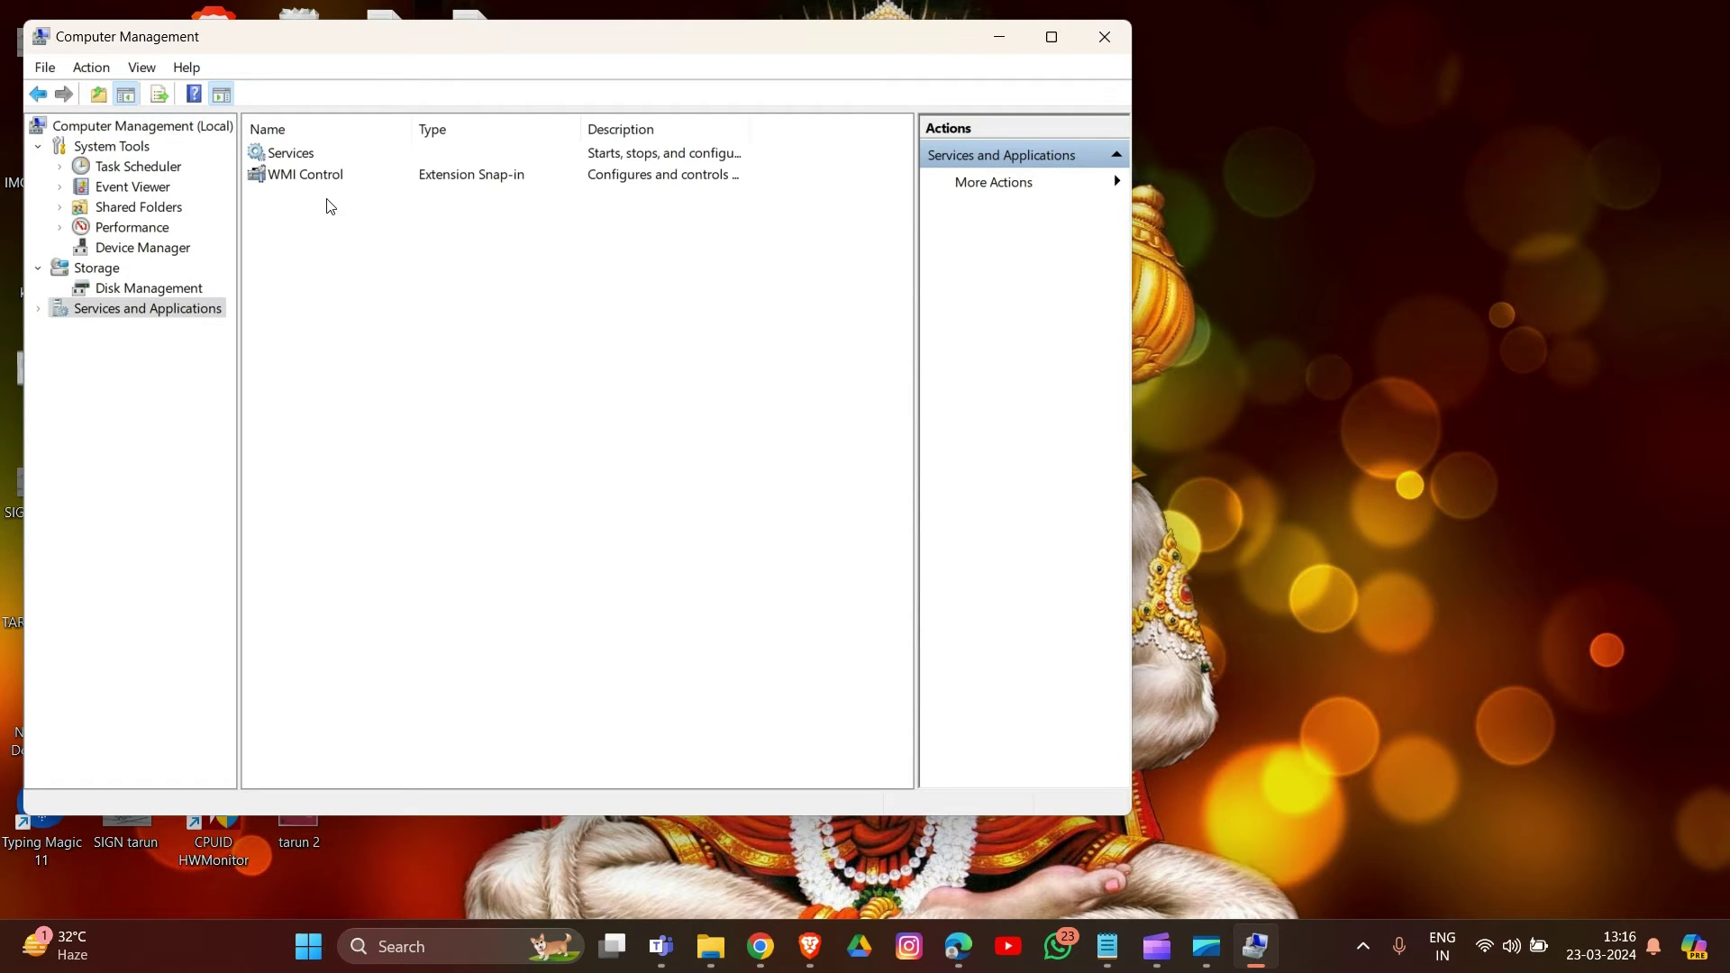
double_click(309, 153)
- Find the Human Interface Device Service in the list and open its properties
scroll(765, 486, down, 20)
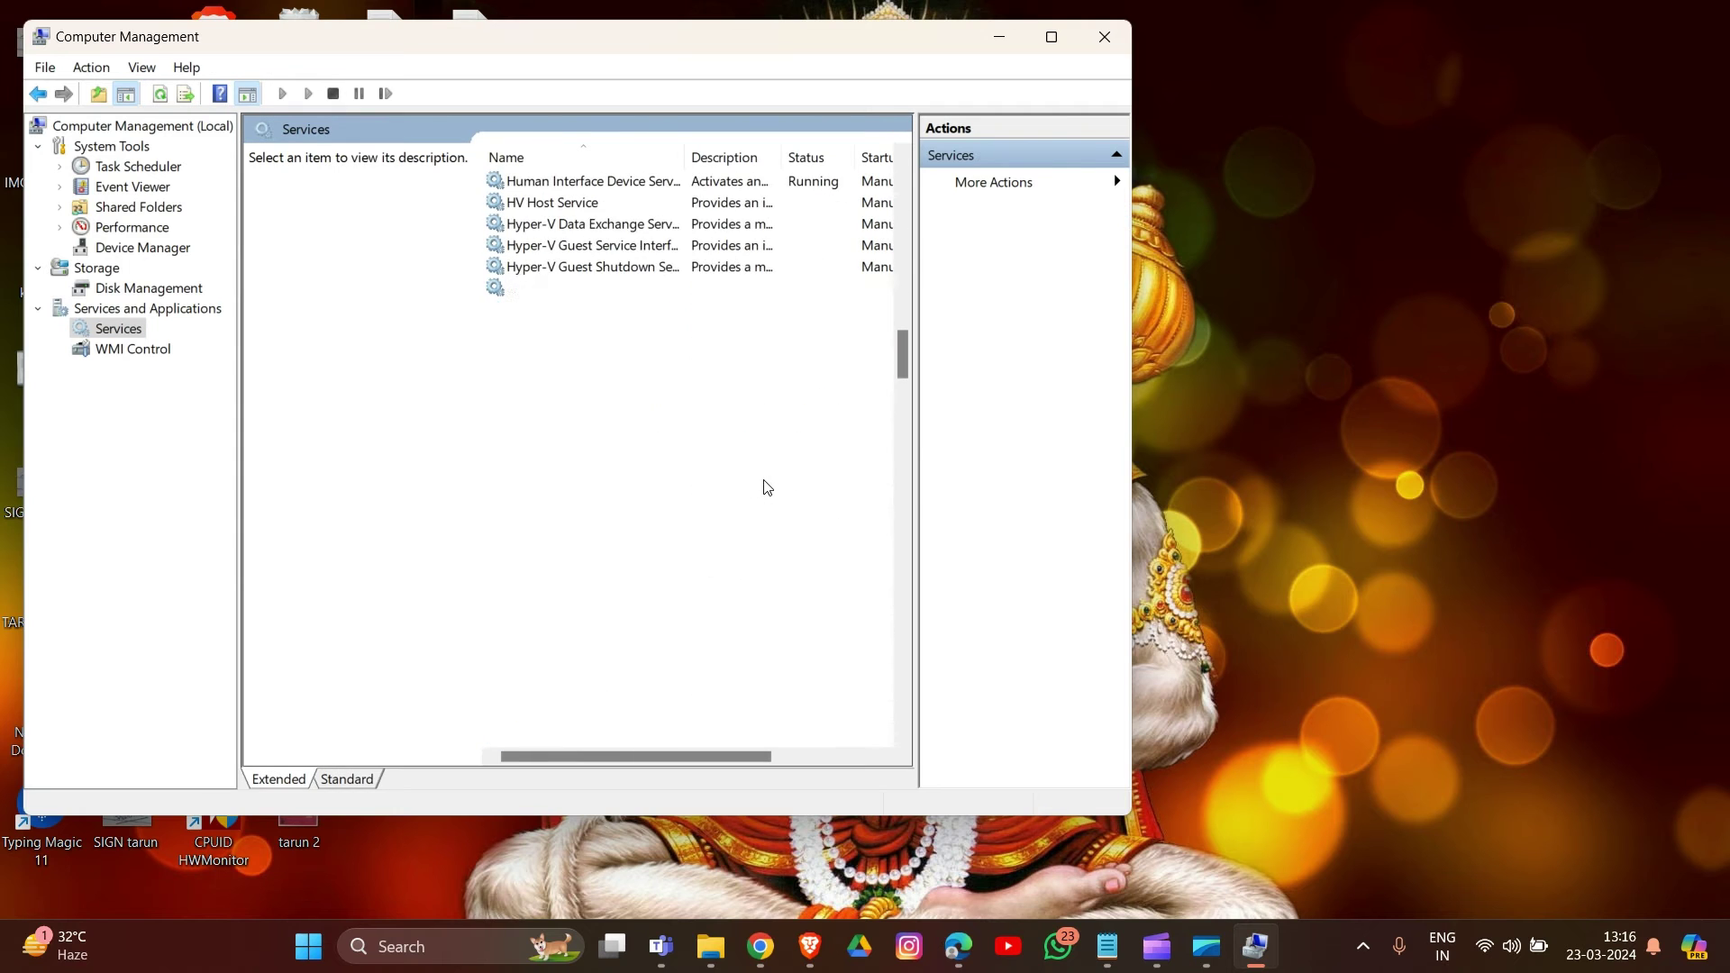
scroll(765, 486, down, 2)
scroll(657, 490, up, 8)
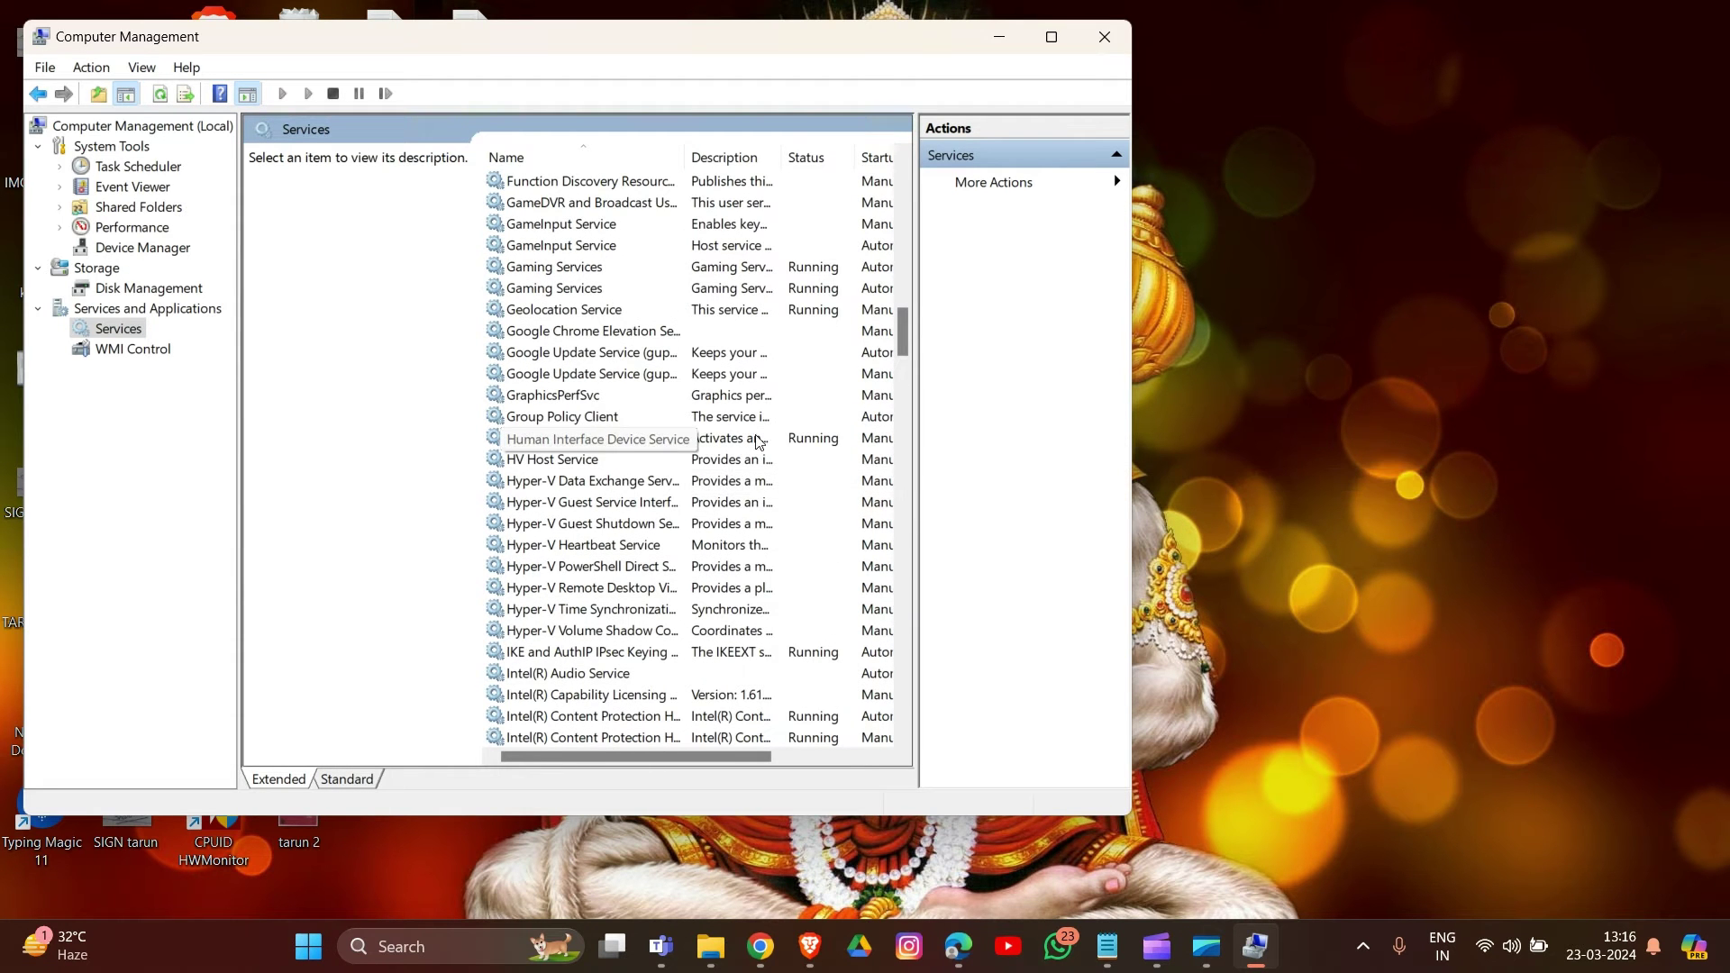
right_click(745, 441)
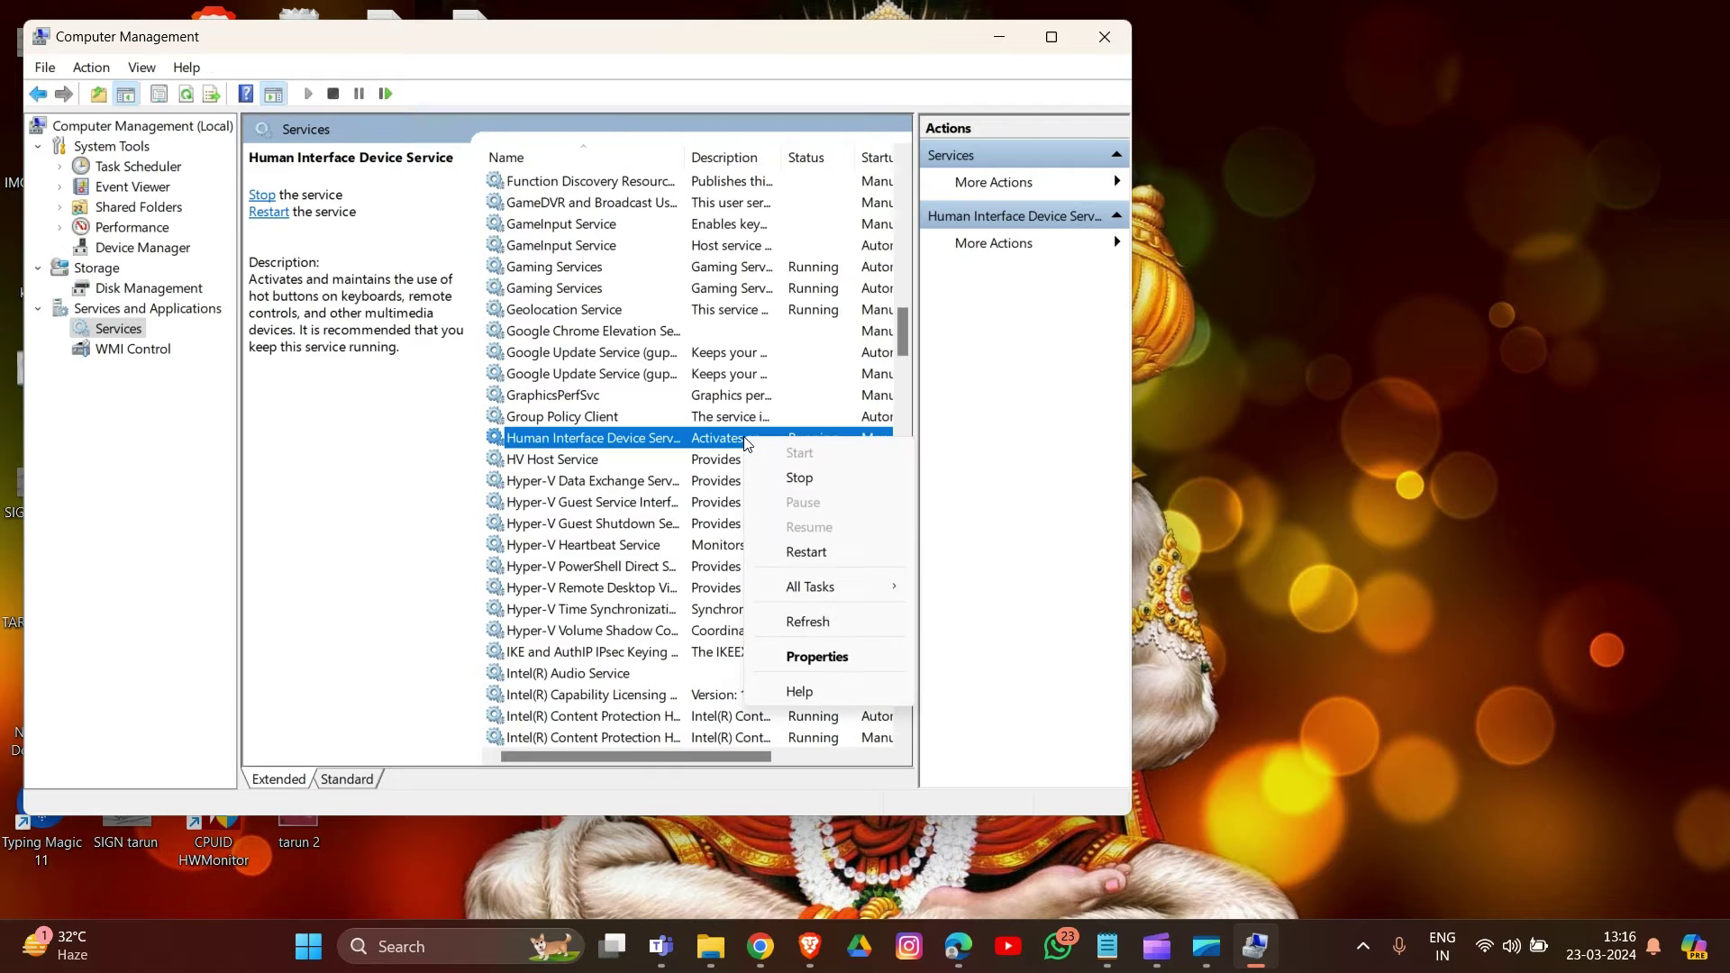
click(817, 658)
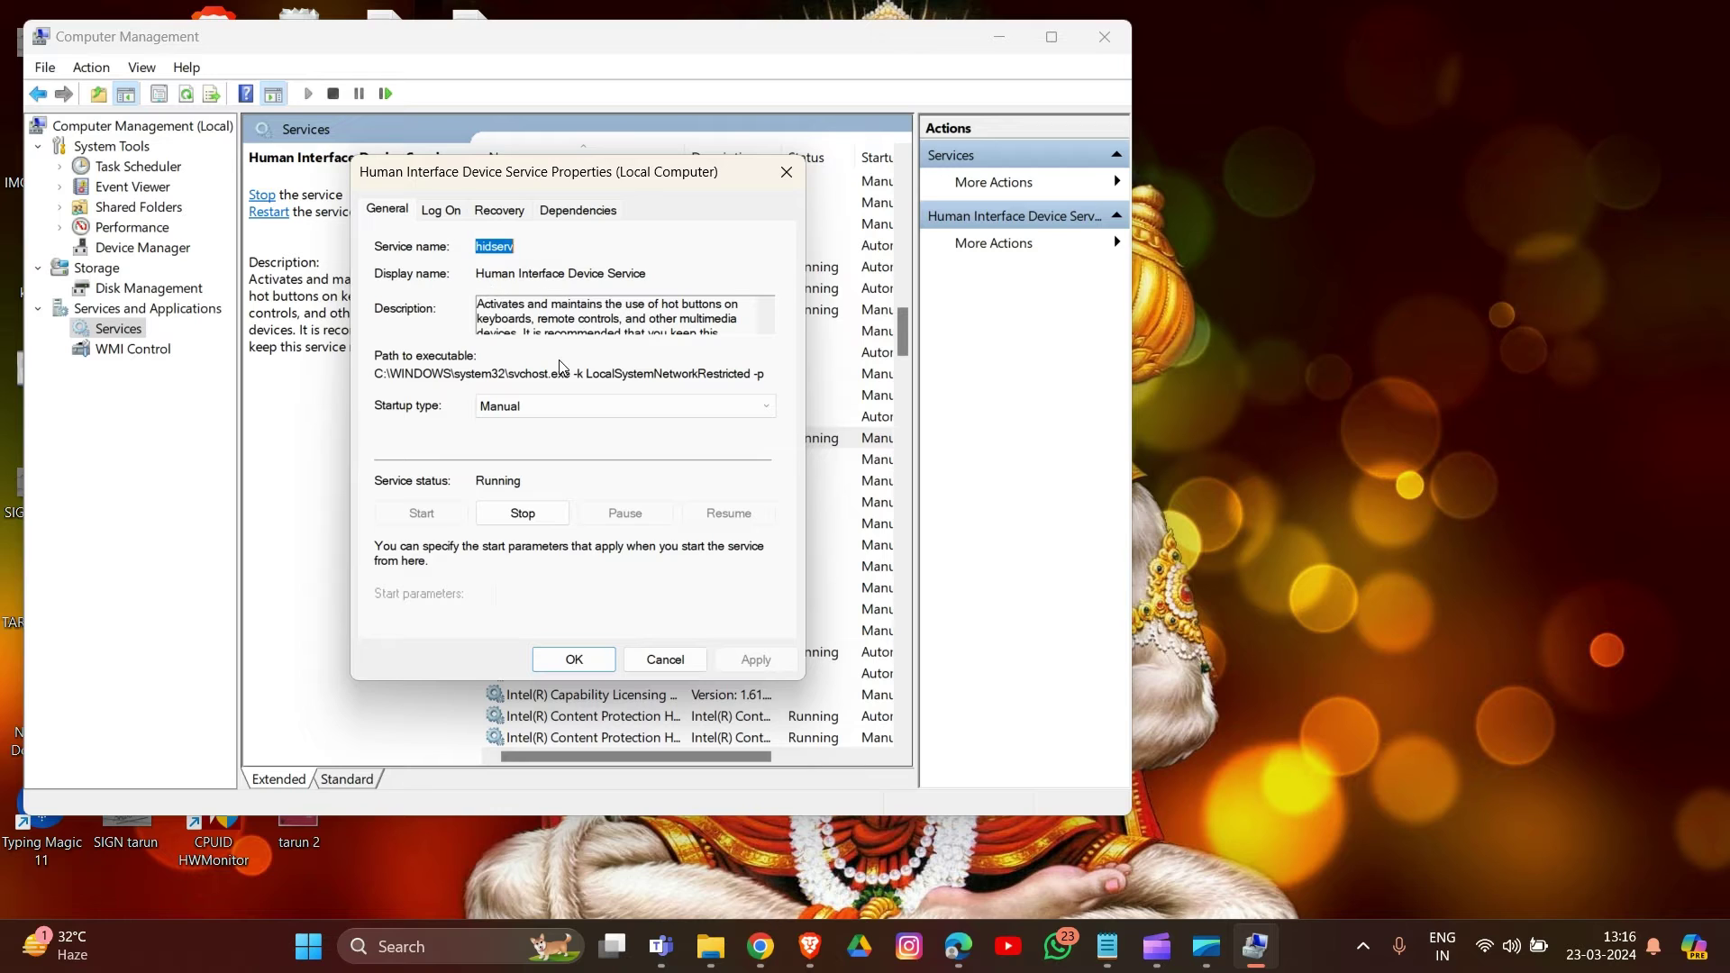
- Set the Human Interface Device Service's startup type to Automatic, apply it and close Computer Management
click(552, 408)
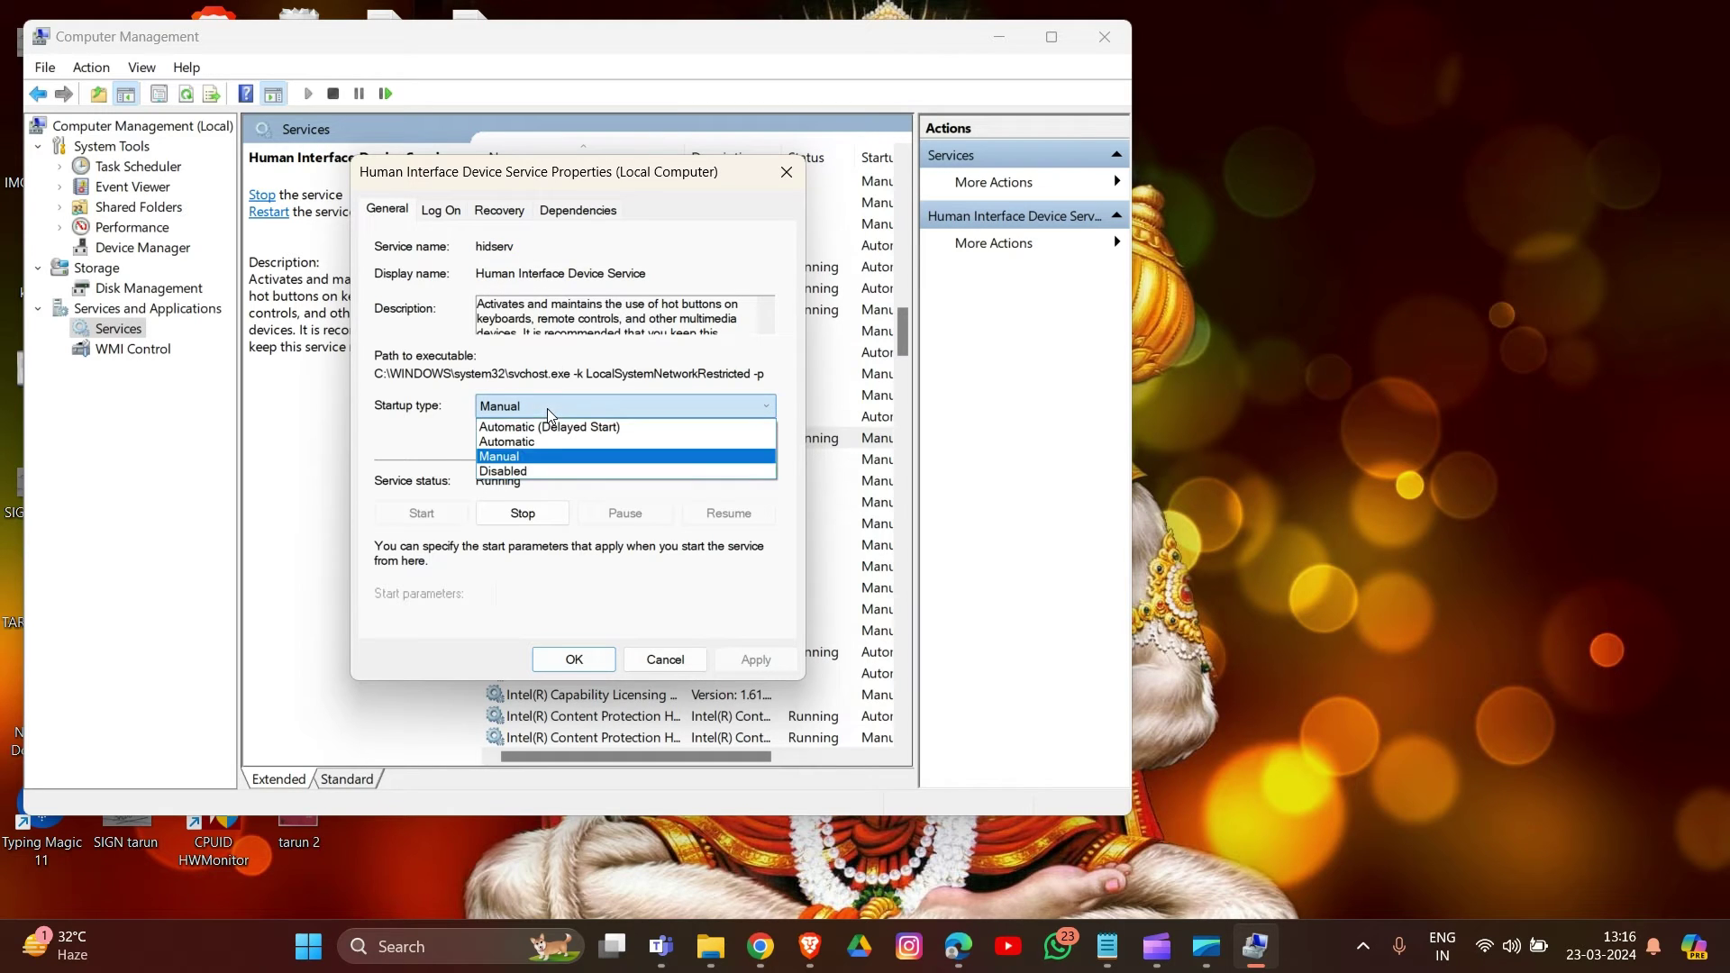
click(512, 446)
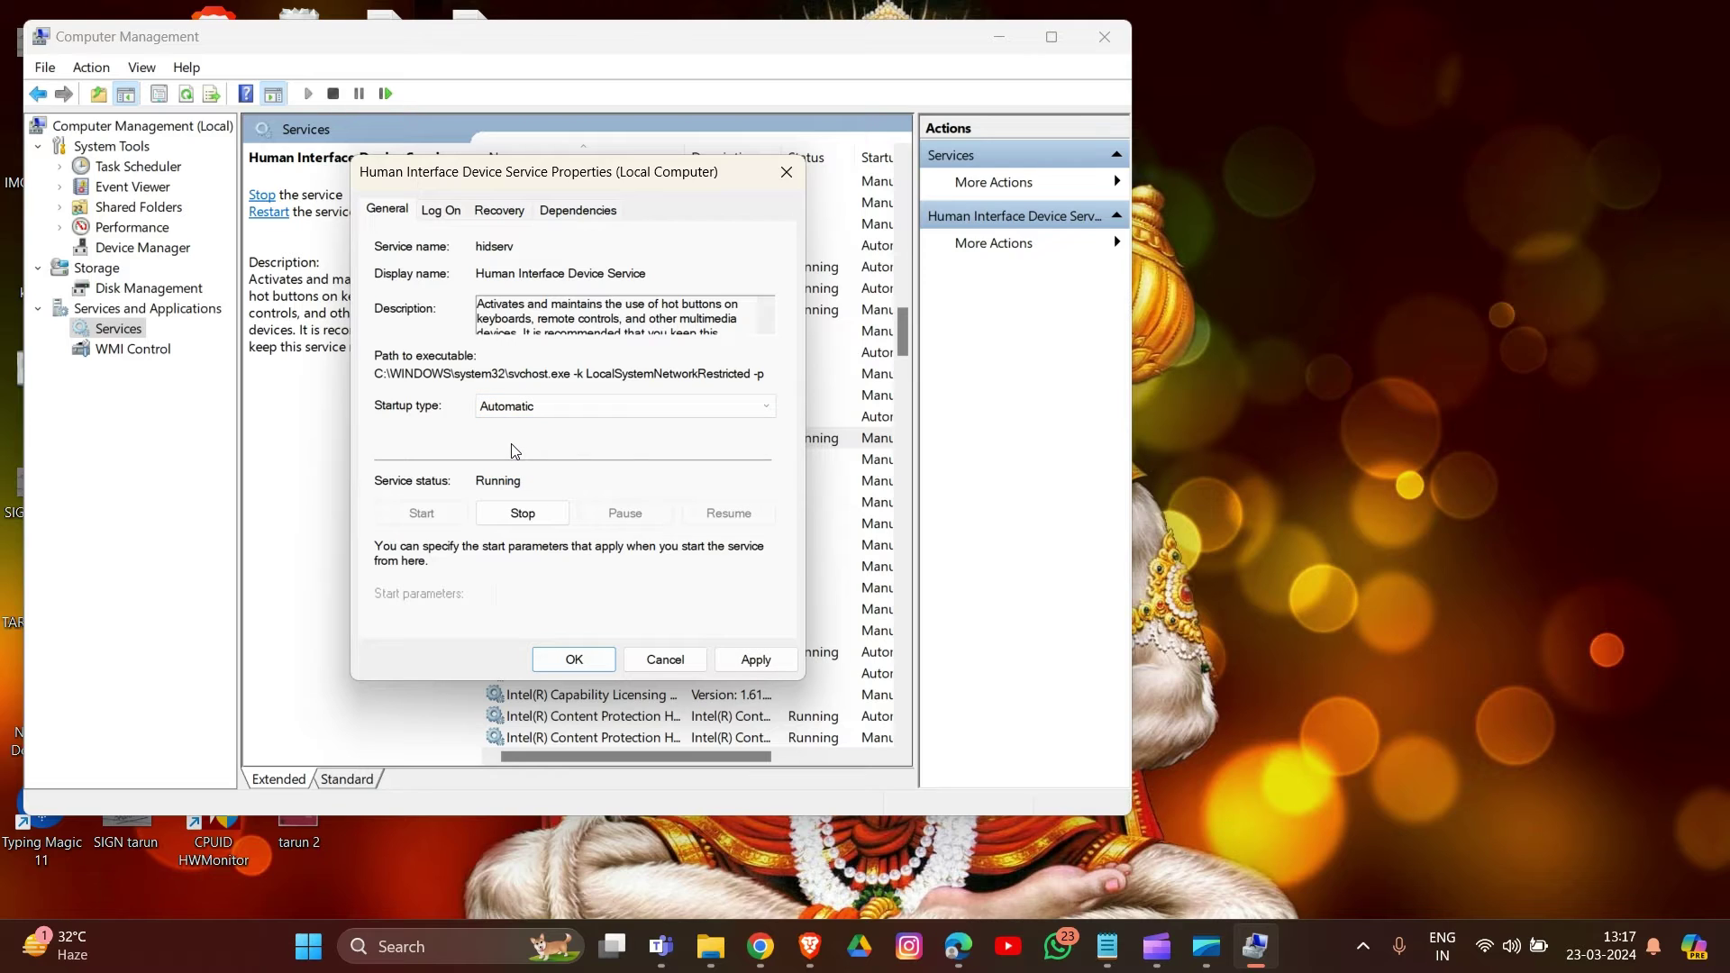
click(568, 663)
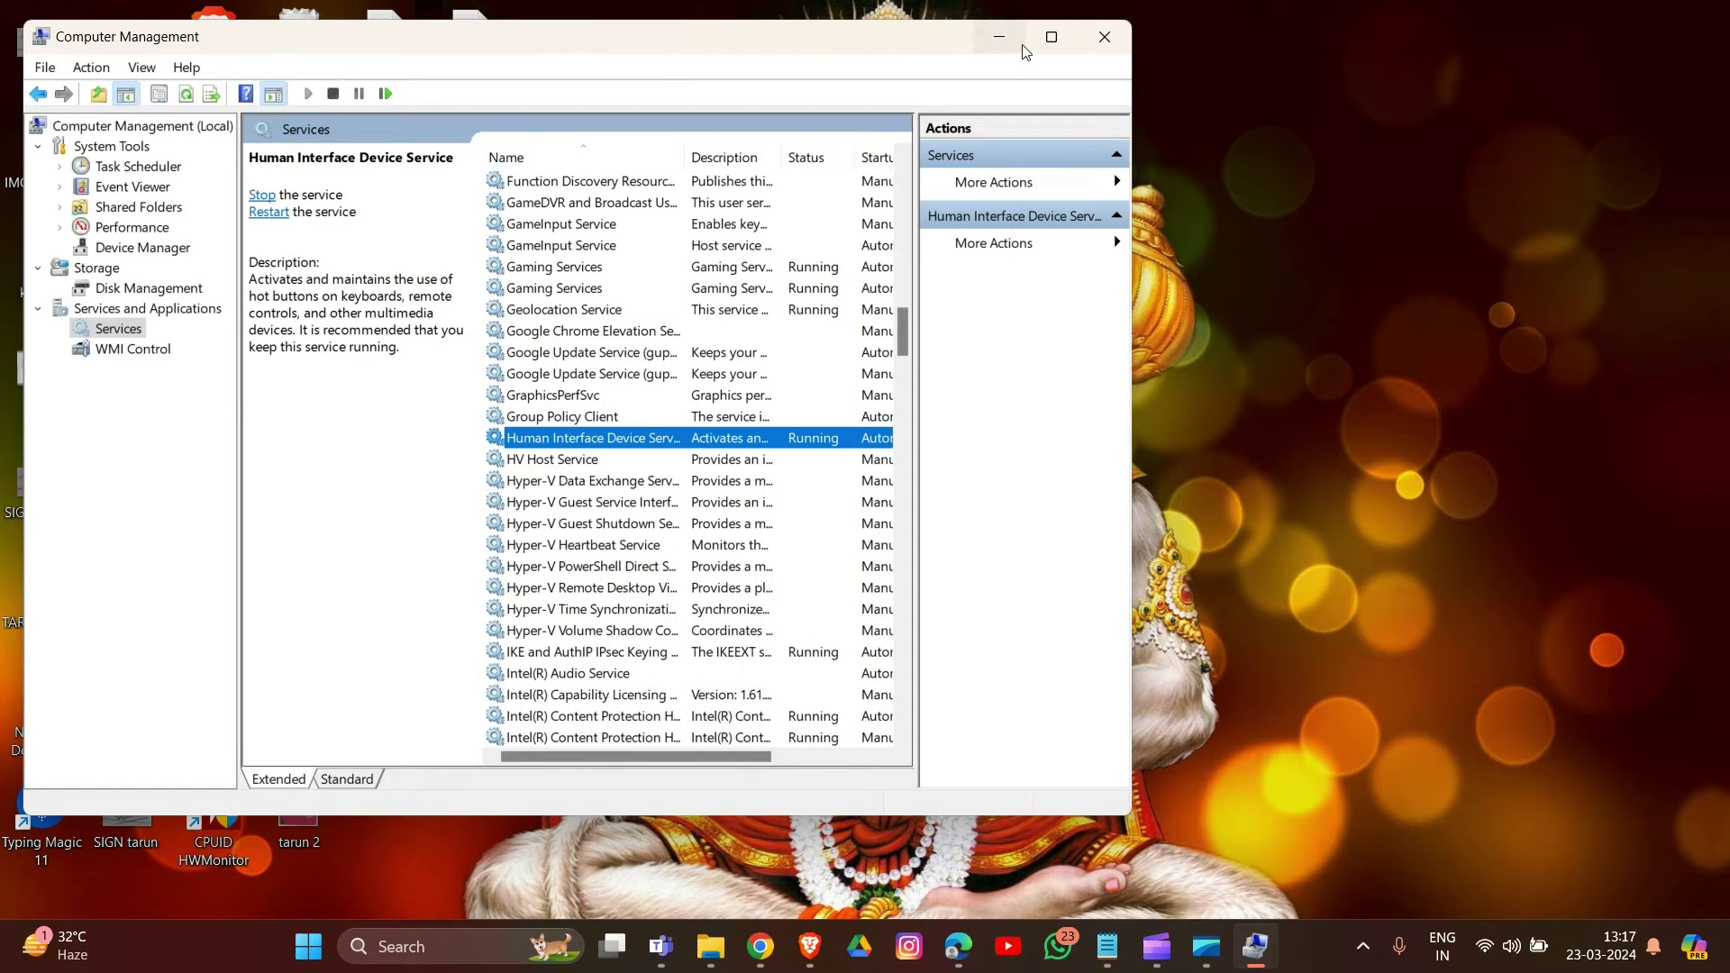
click(1102, 40)
click(858, 956)
key(Right)
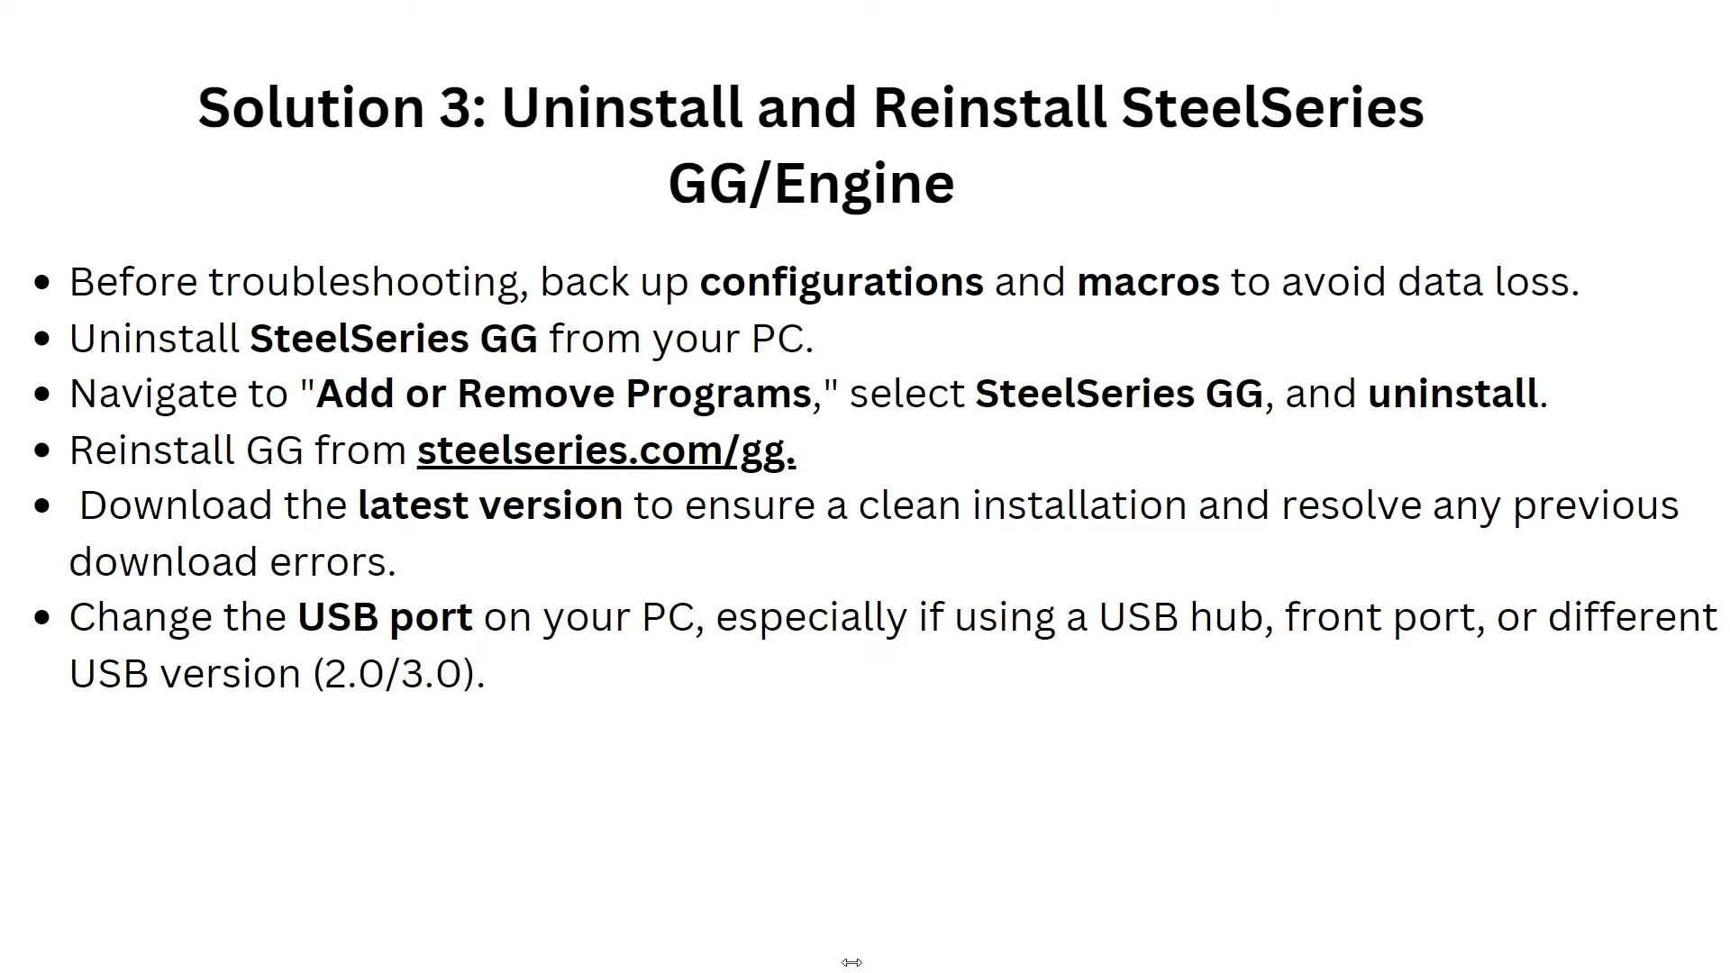
click(619, 465)
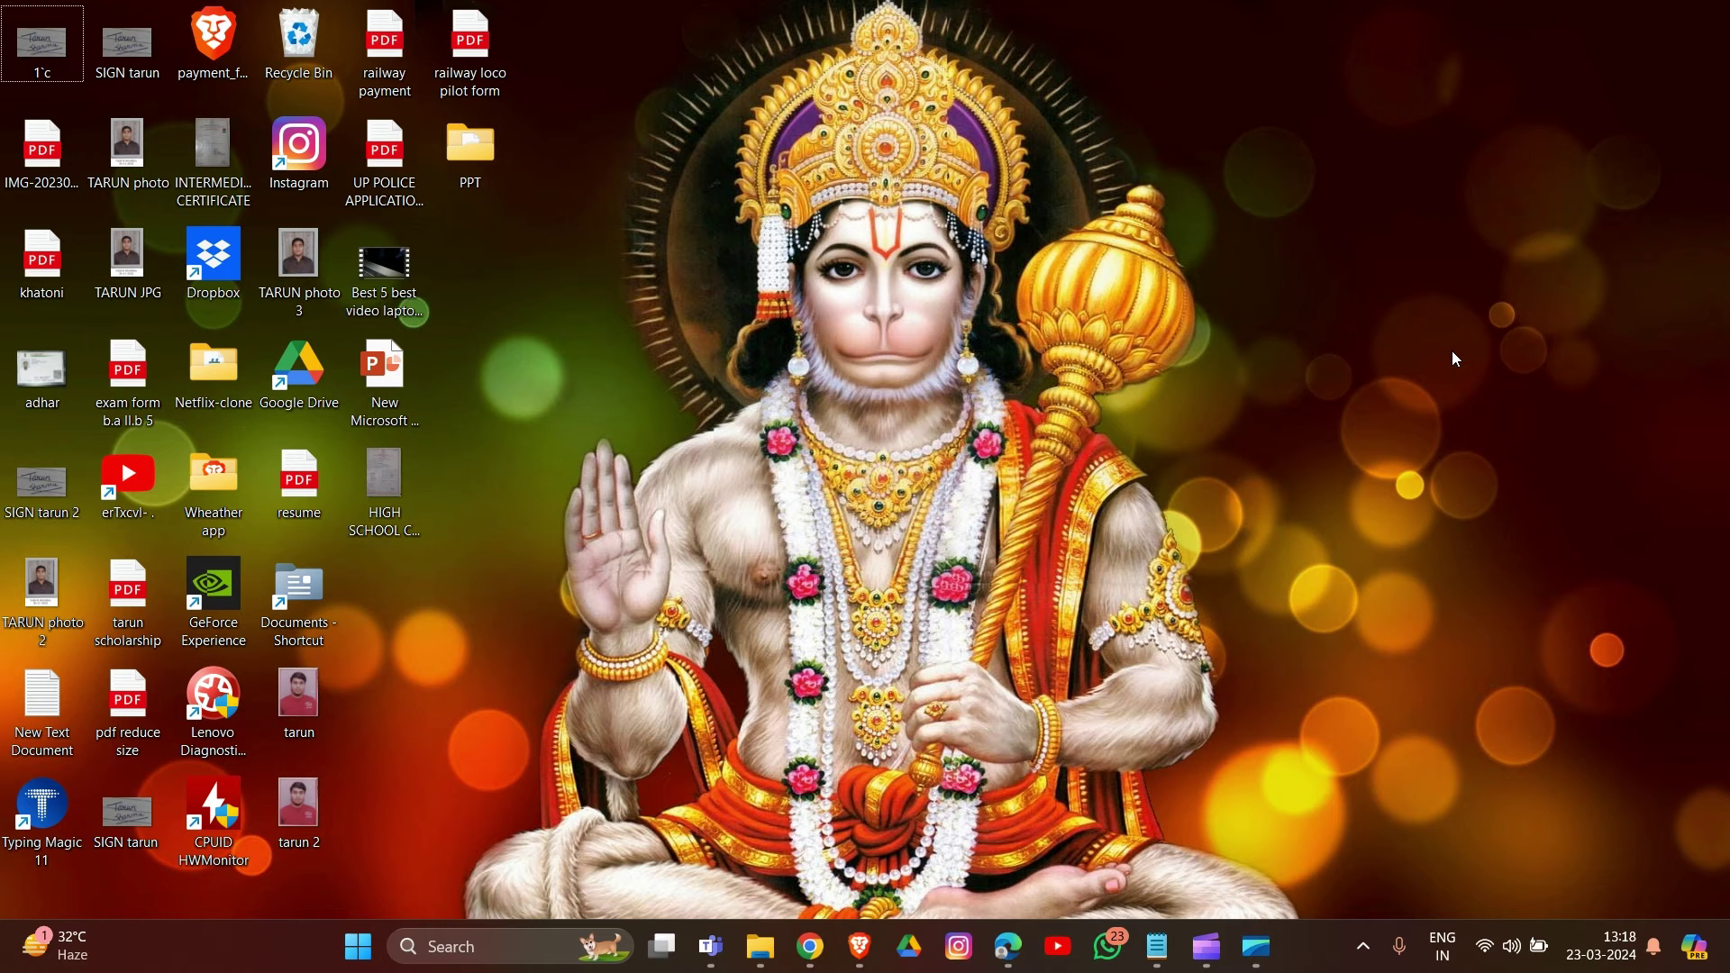
- Launch Device Manager by running devmgmt.msc from the Run dialog
key(super+r)
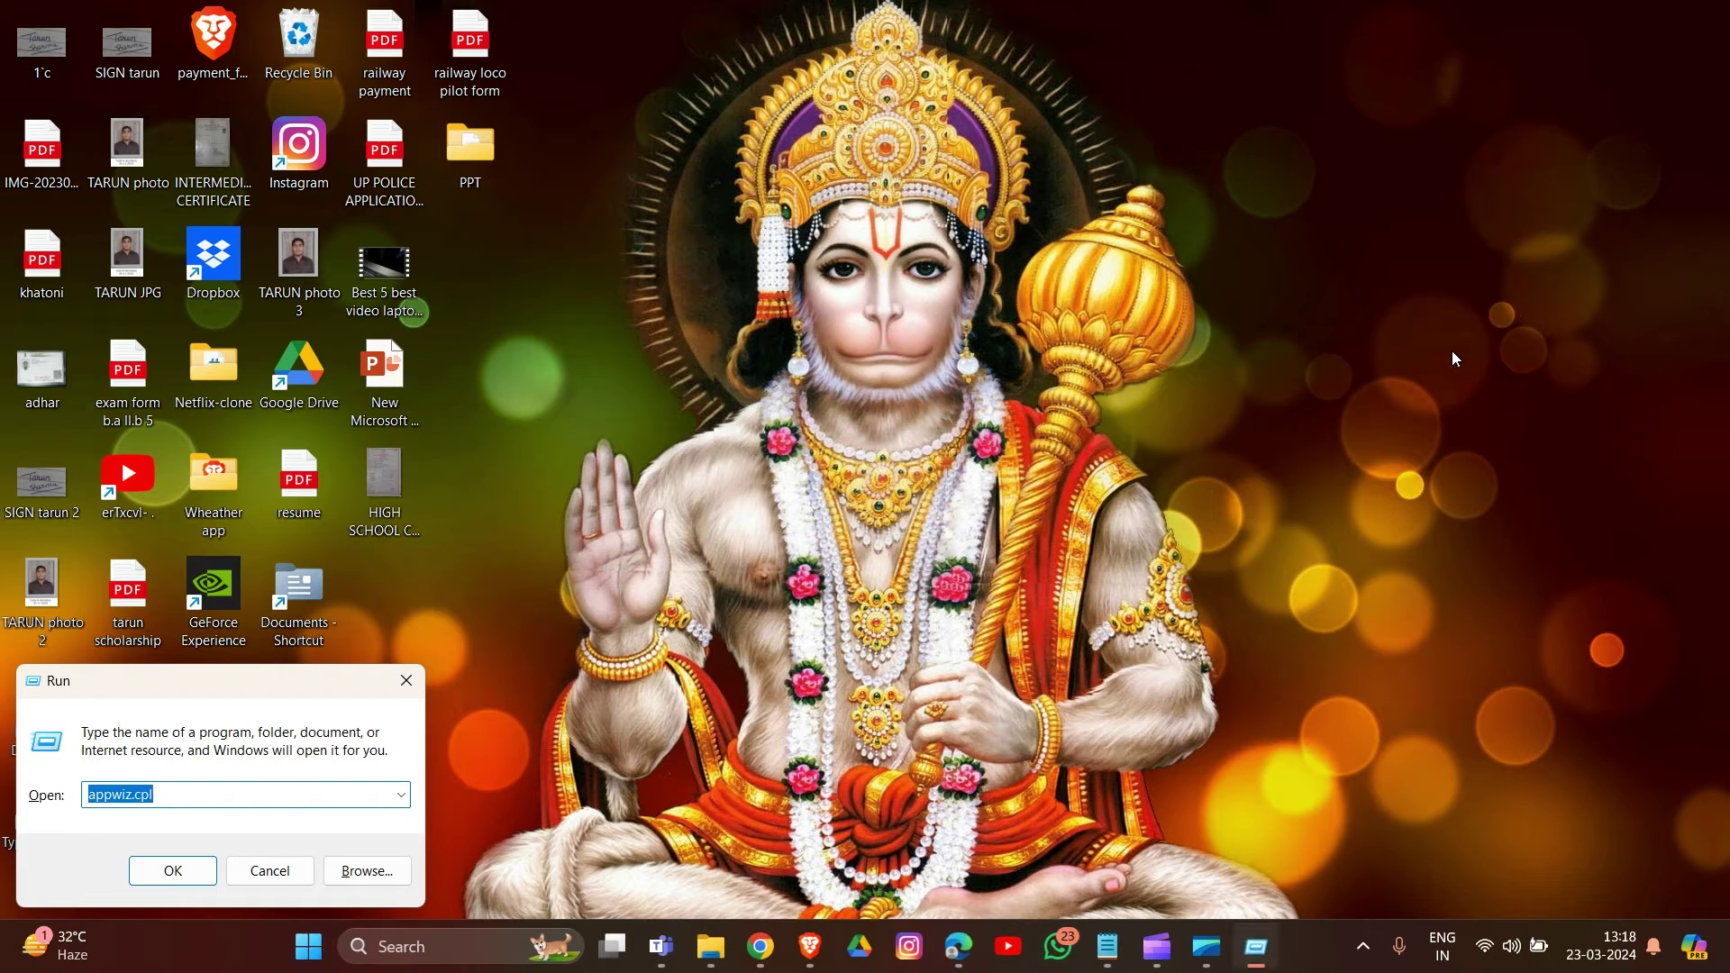
text(de)
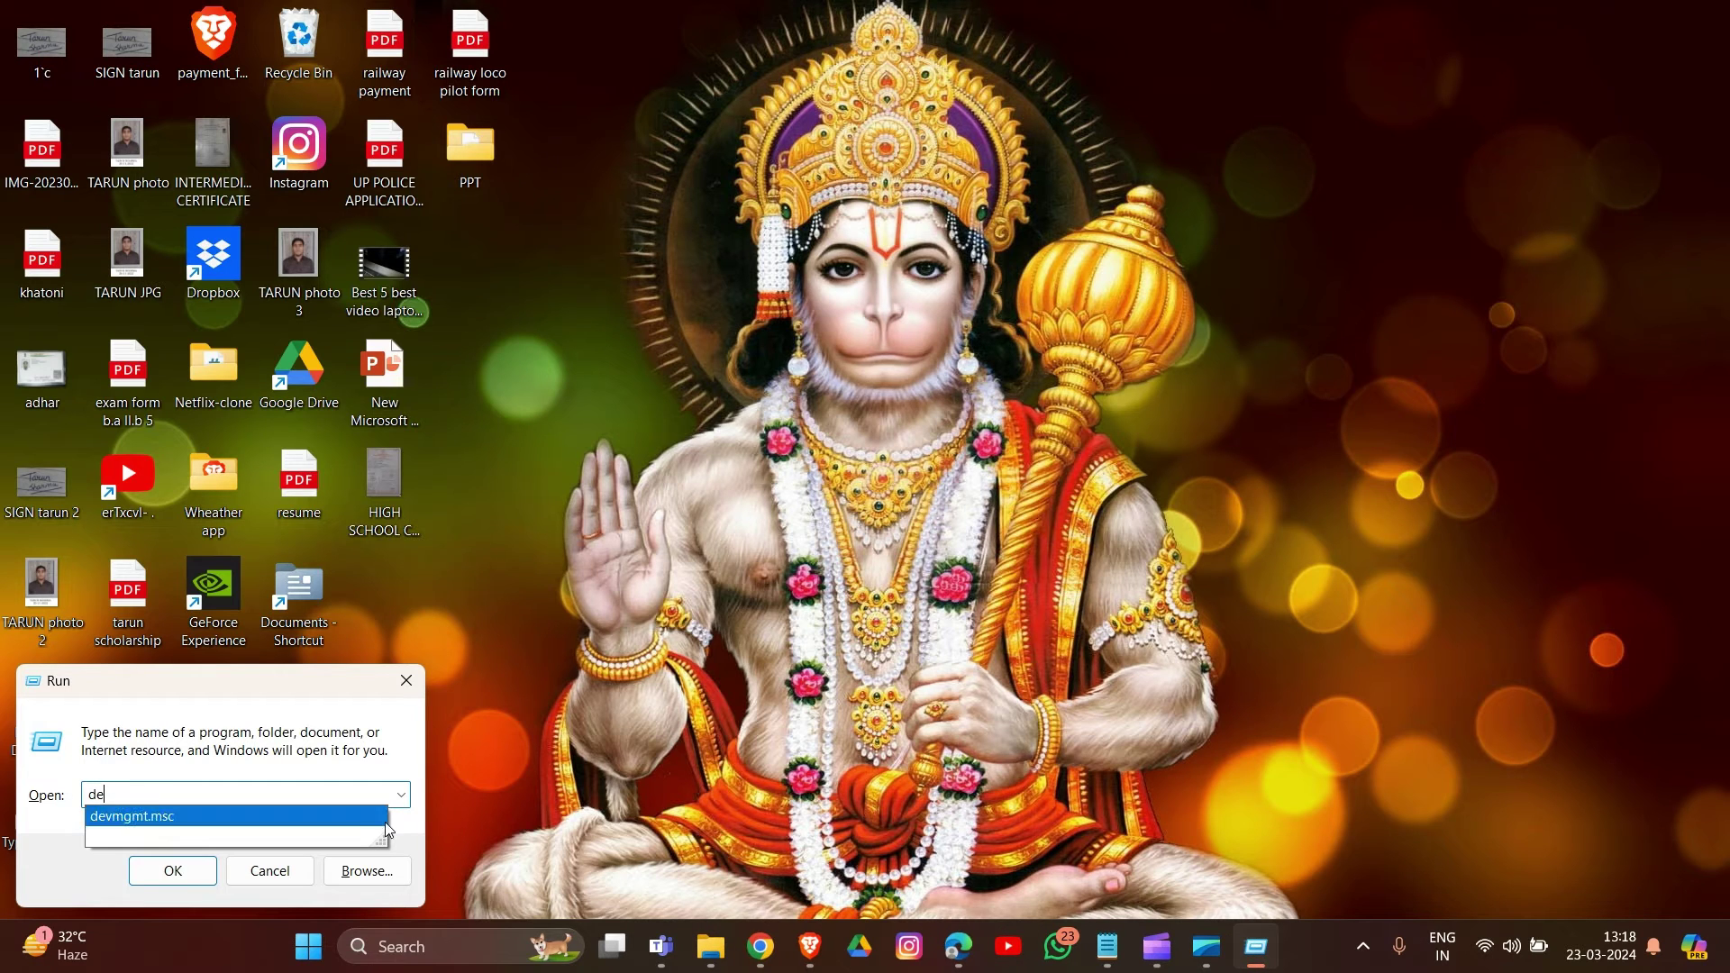
click(285, 816)
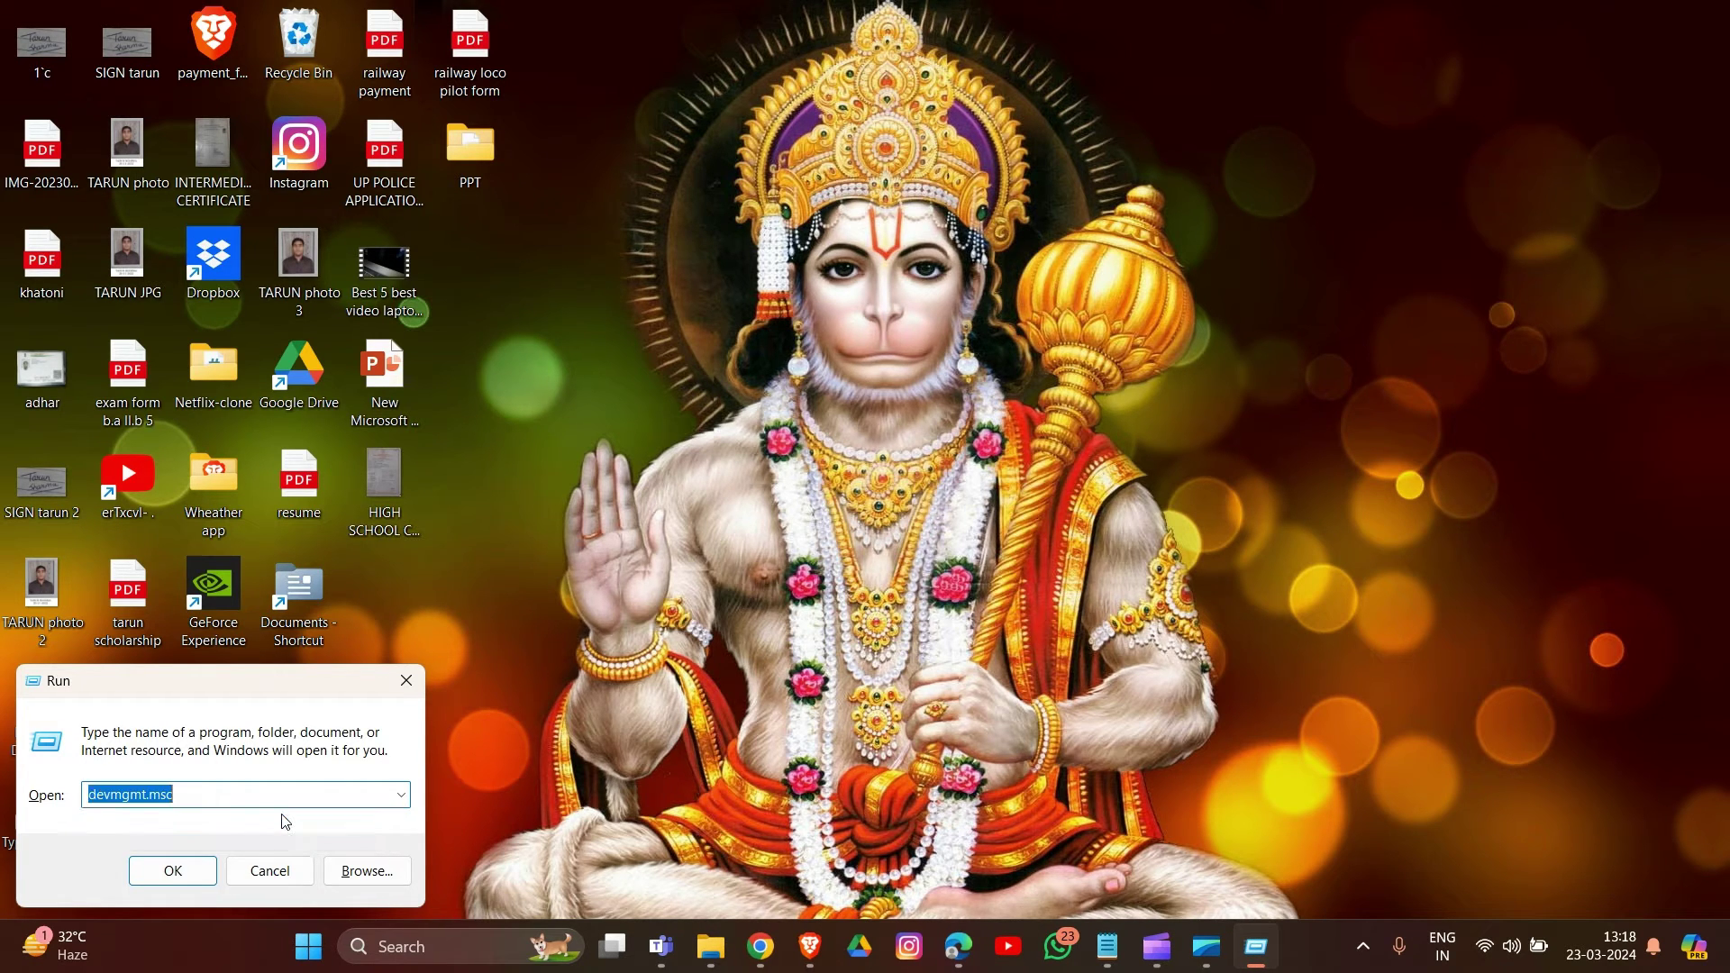
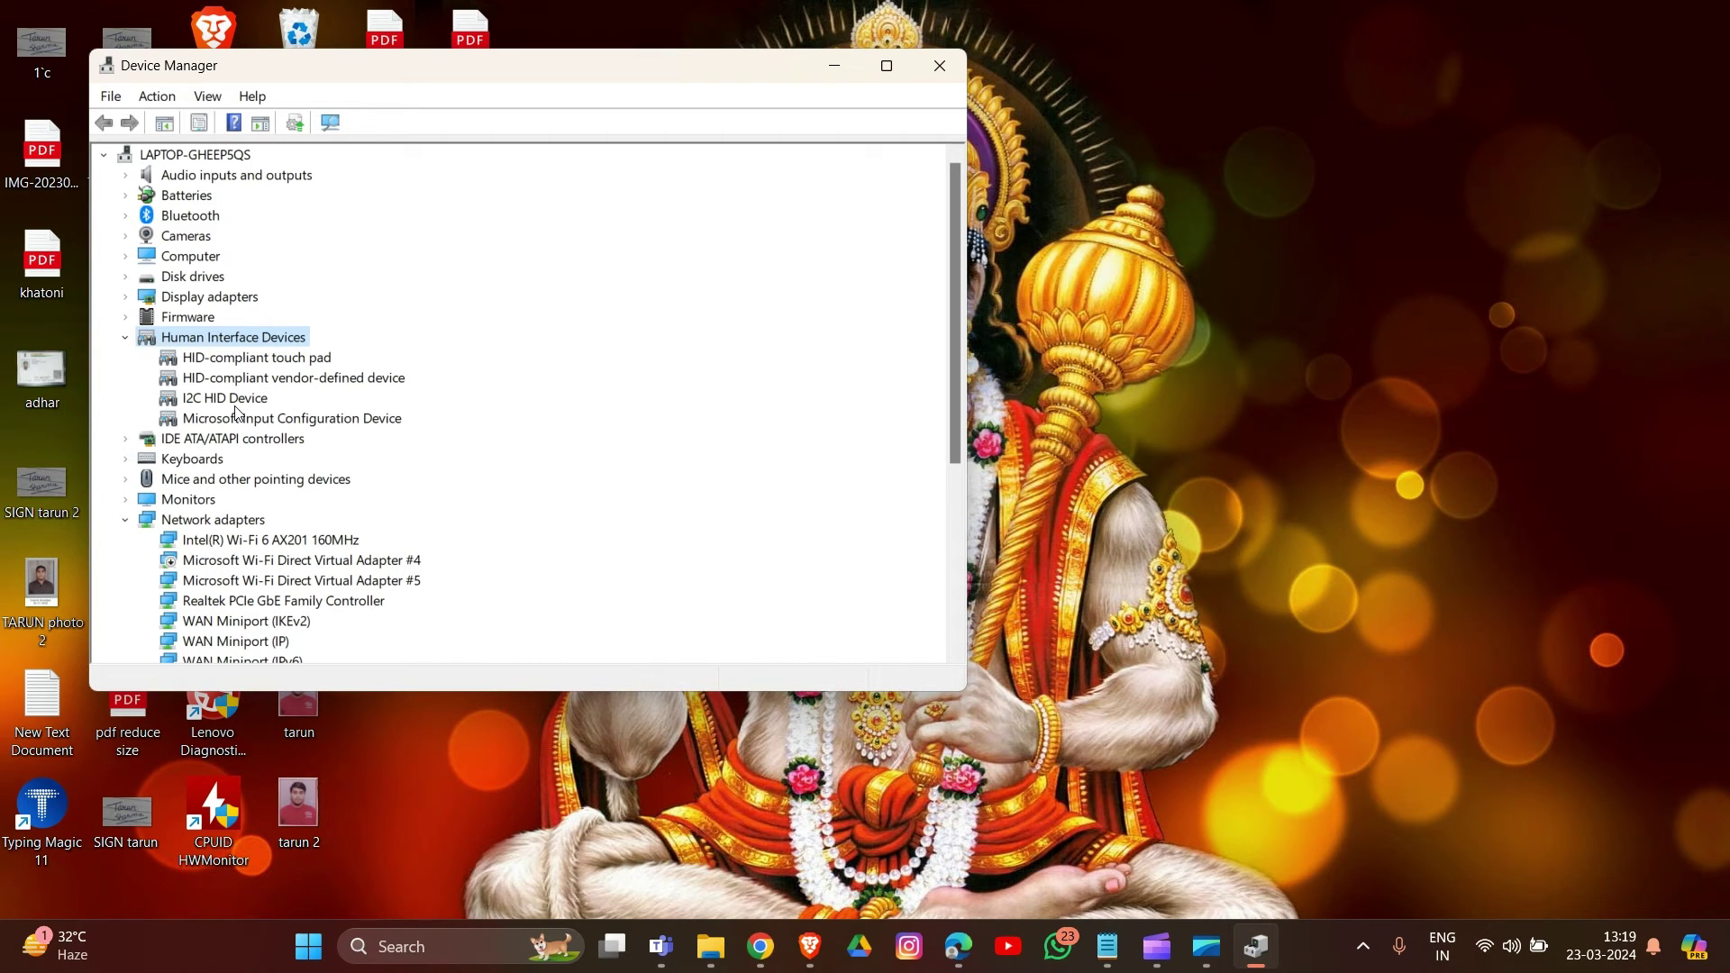
- Show the uninstall option for the HID-compliant vendor-defined device under Human Interface Devices, and close Device Manager without uninstalling it
right_click(264, 385)
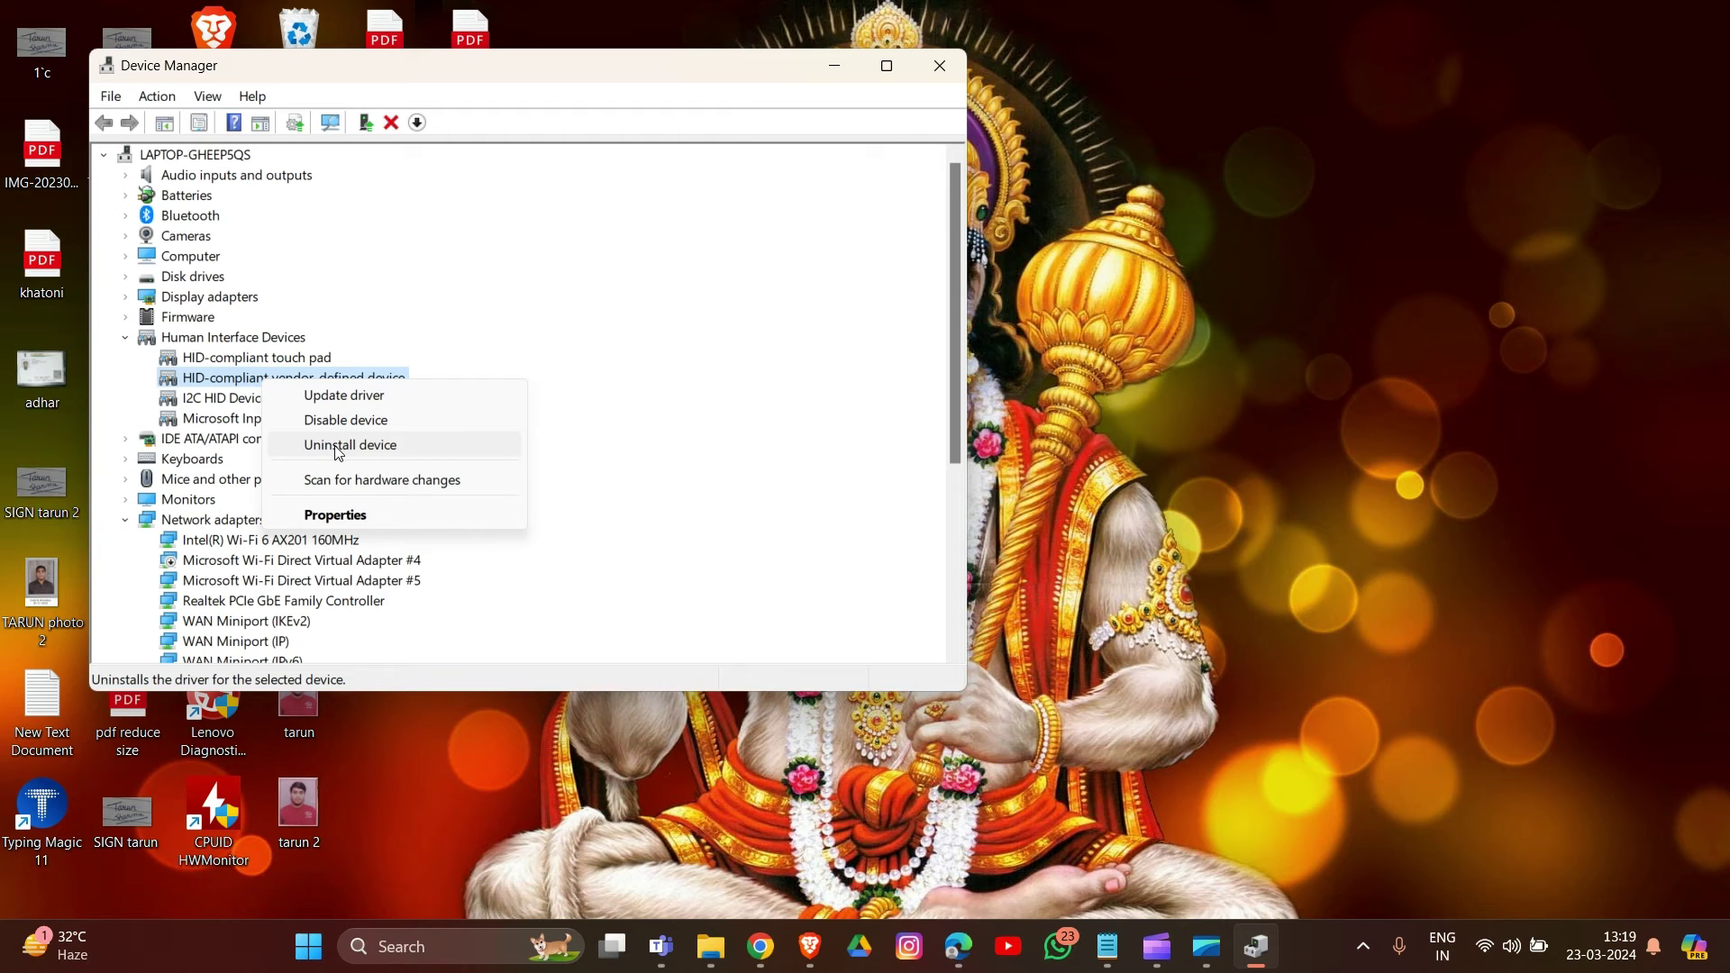
click(942, 66)
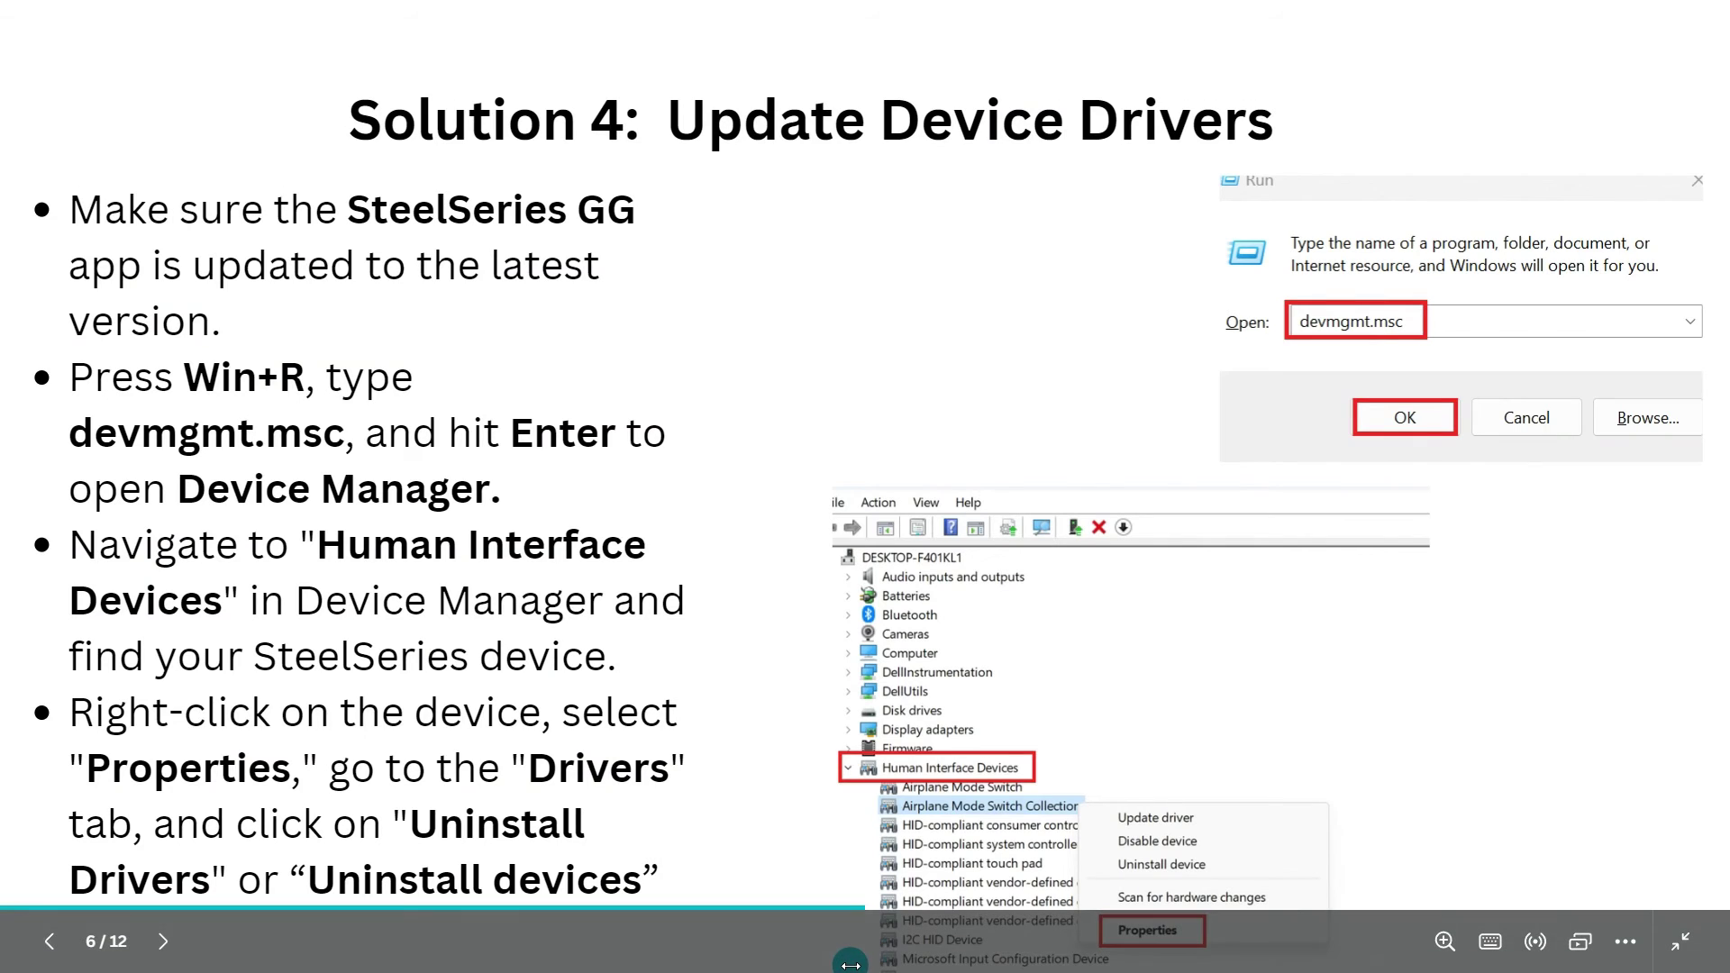
key(Right)
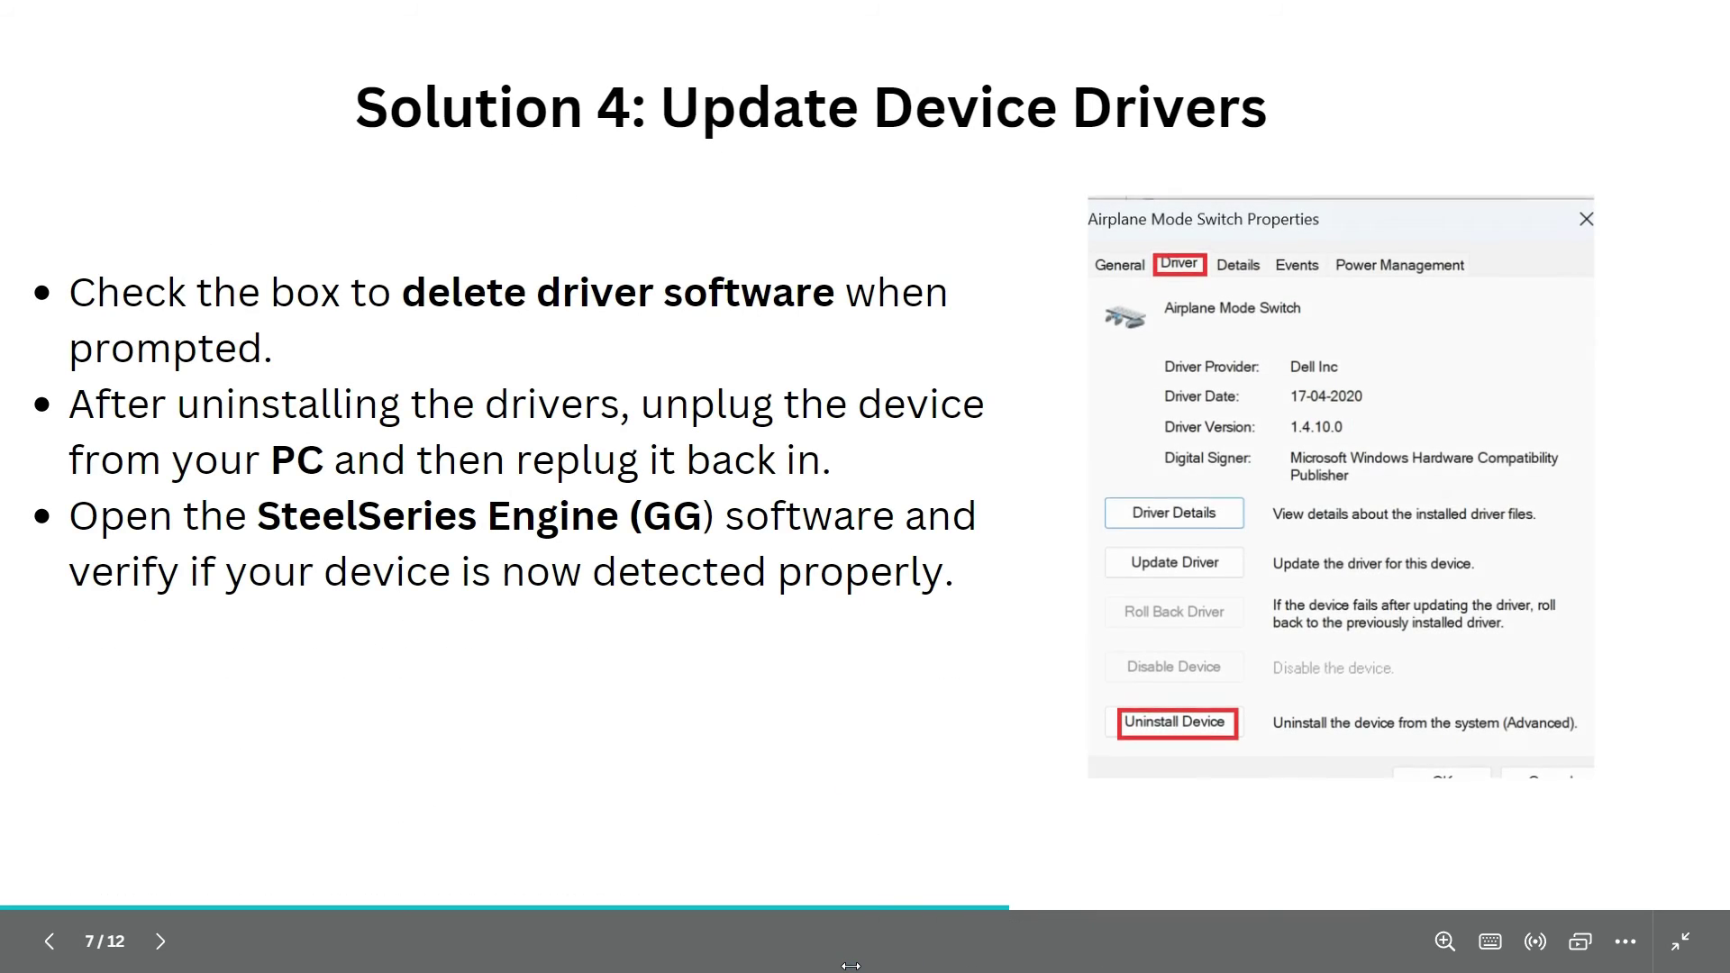
key(Right)
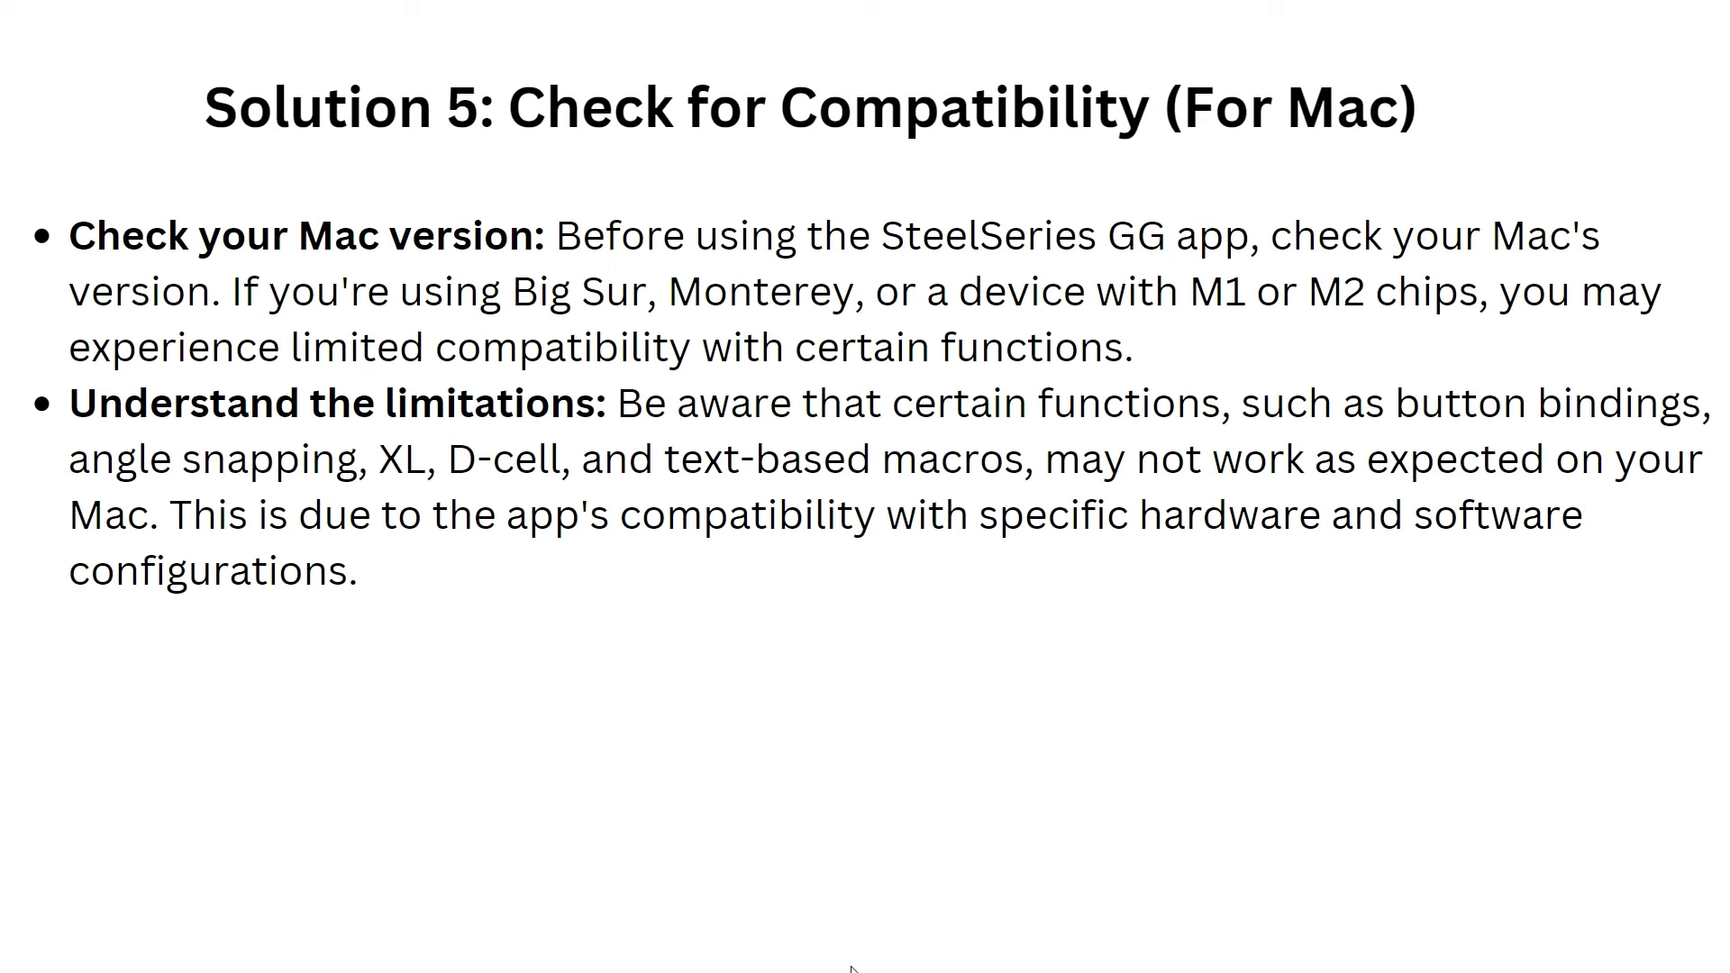